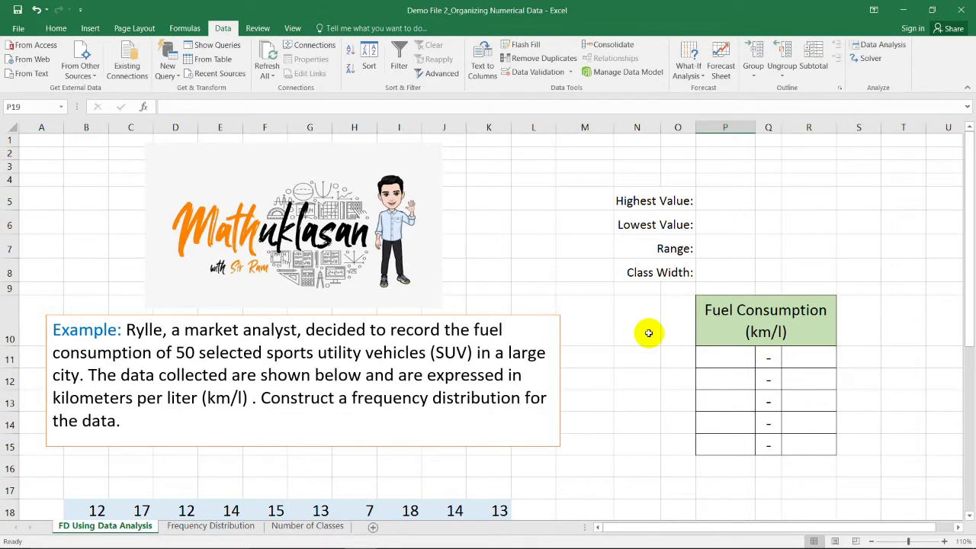
- Select the 50-value data block B18:K22 to review it, then clear the selection
{"action": "scroll", "coordinate": [649, 333], "scroll_direction": "down", "scroll_amount": 3}
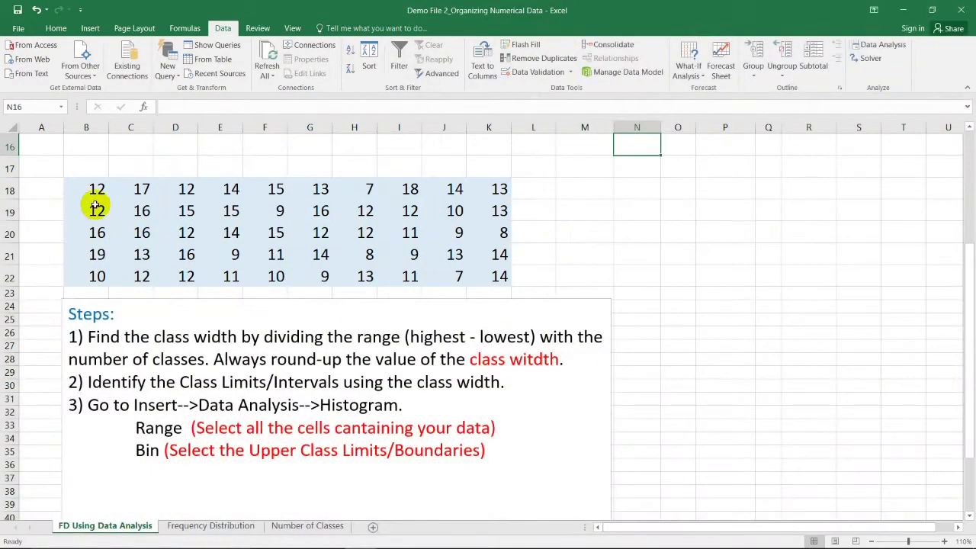
{"action": "left_click_drag", "start_coordinate": [82, 189], "coordinate": [506, 277]}
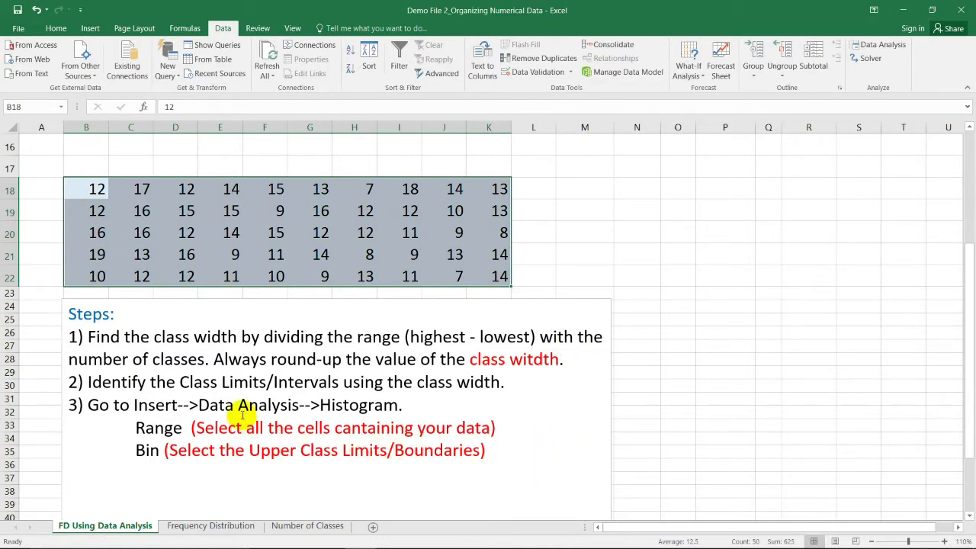
{"action": "scroll", "coordinate": [290, 412], "scroll_direction": "up", "scroll_amount": 1}
{"action": "left_click", "coordinate": [585, 276]}
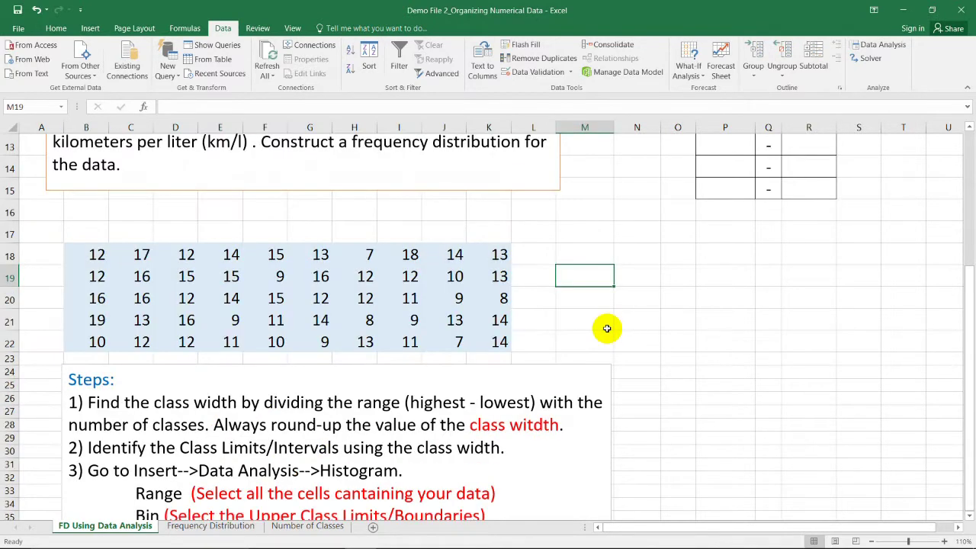
{"action": "scroll", "coordinate": [607, 328], "scroll_direction": "up", "scroll_amount": 4}
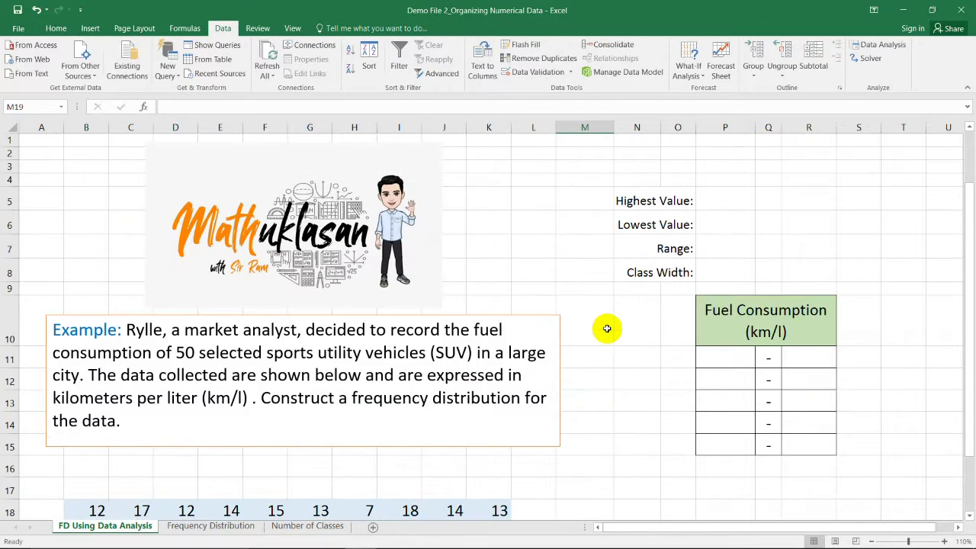
- Enter =MAX(B18:K22) in the Highest Value cell, giving 19
{"action": "left_click", "coordinate": [718, 200]}
{"action": "scroll", "coordinate": [658, 273], "scroll_direction": "down", "scroll_amount": 1}
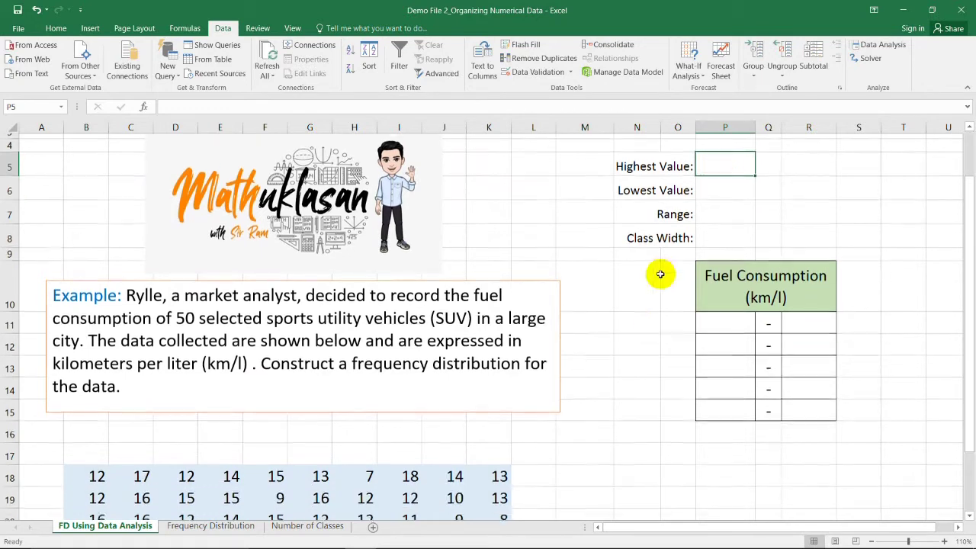
{"action": "scroll", "coordinate": [666, 334], "scroll_direction": "up", "scroll_amount": 1}
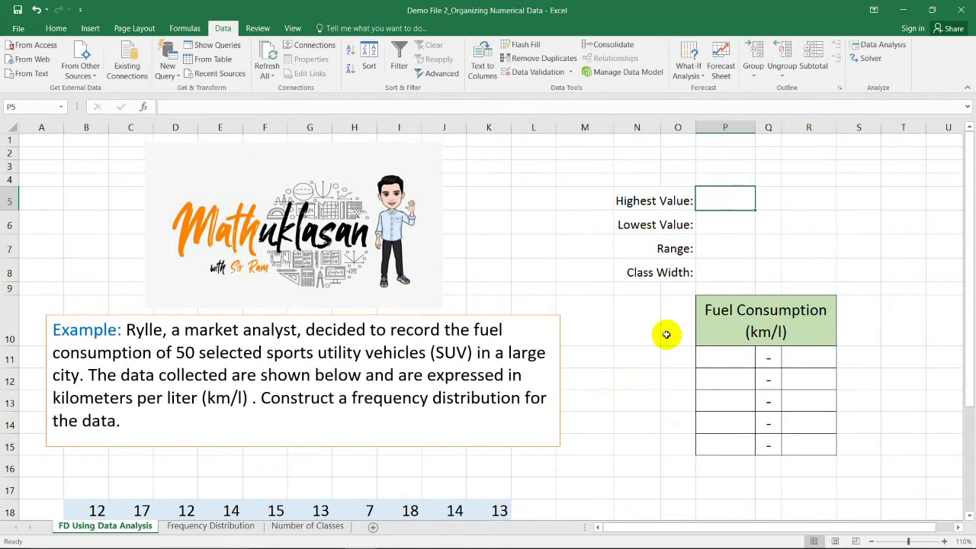
{"action": "type", "text": "=m"}
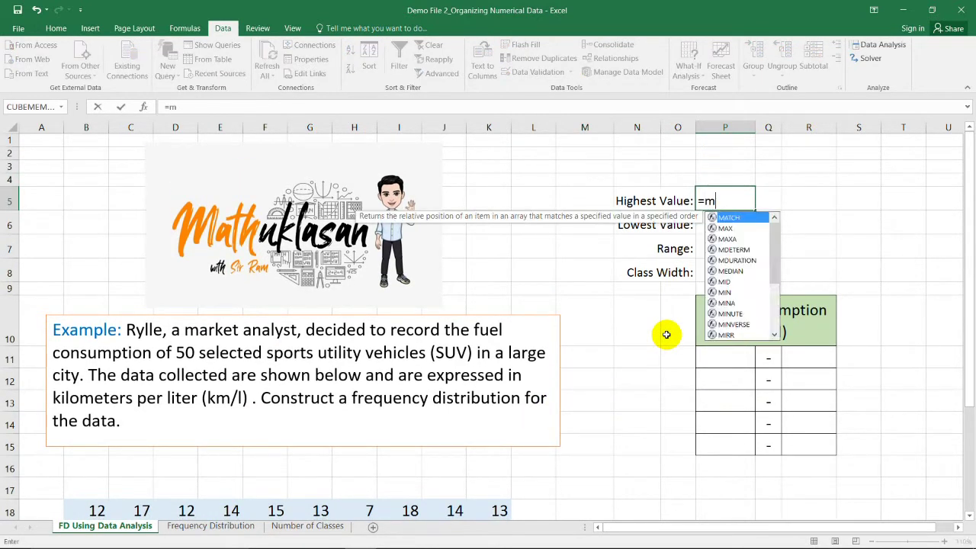
{"action": "type", "text": "ax("}
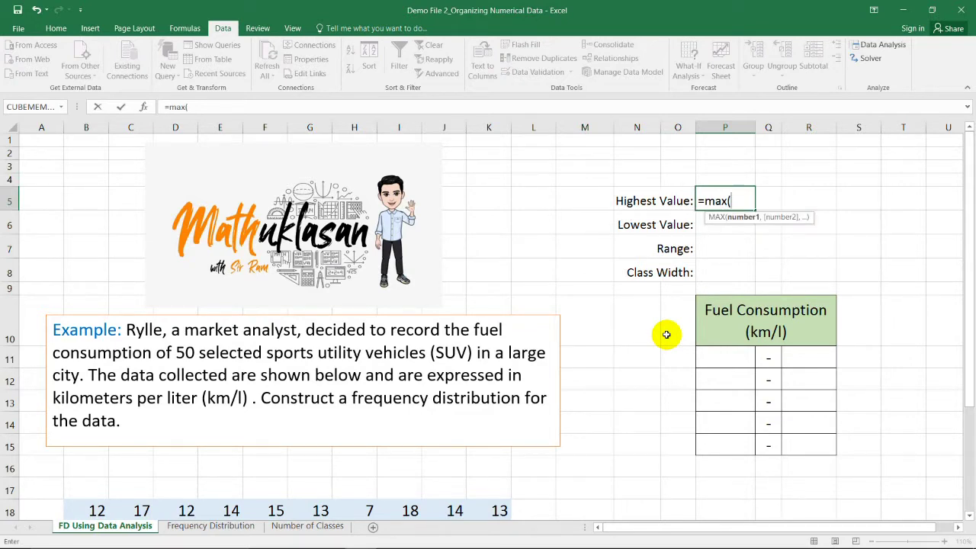
{"action": "scroll", "coordinate": [666, 334], "scroll_direction": "down", "scroll_amount": 2}
{"action": "scroll", "coordinate": [244, 374], "scroll_direction": "down", "scroll_amount": 2}
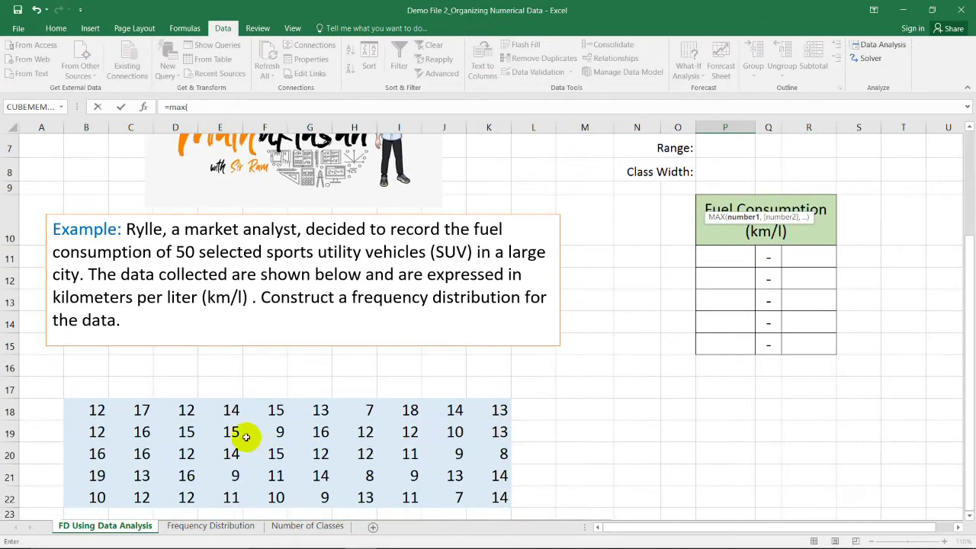
{"action": "left_click_drag", "start_coordinate": [83, 344], "coordinate": [503, 436]}
{"action": "scroll", "coordinate": [624, 389], "scroll_direction": "up", "scroll_amount": 3}
{"action": "type", "text": ")"}
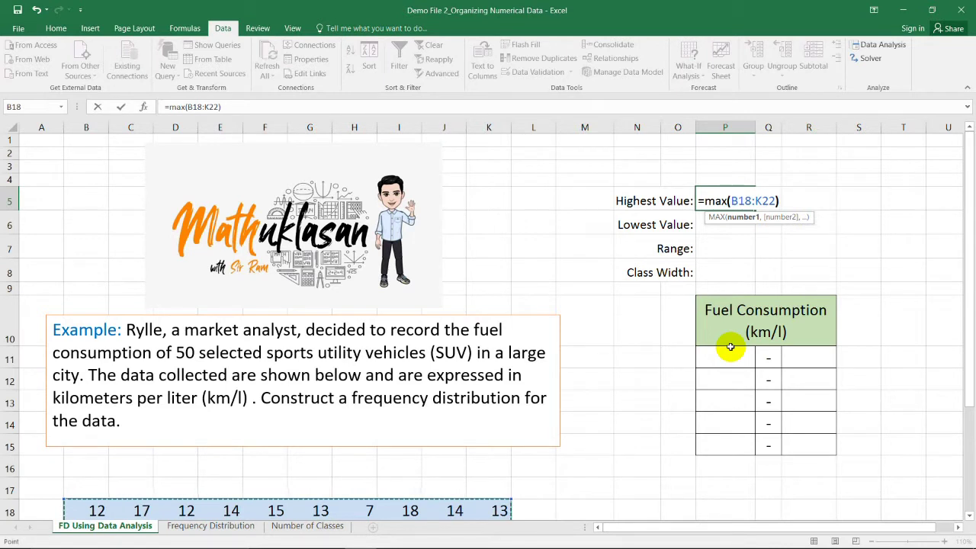
{"action": "key", "text": "Return"}
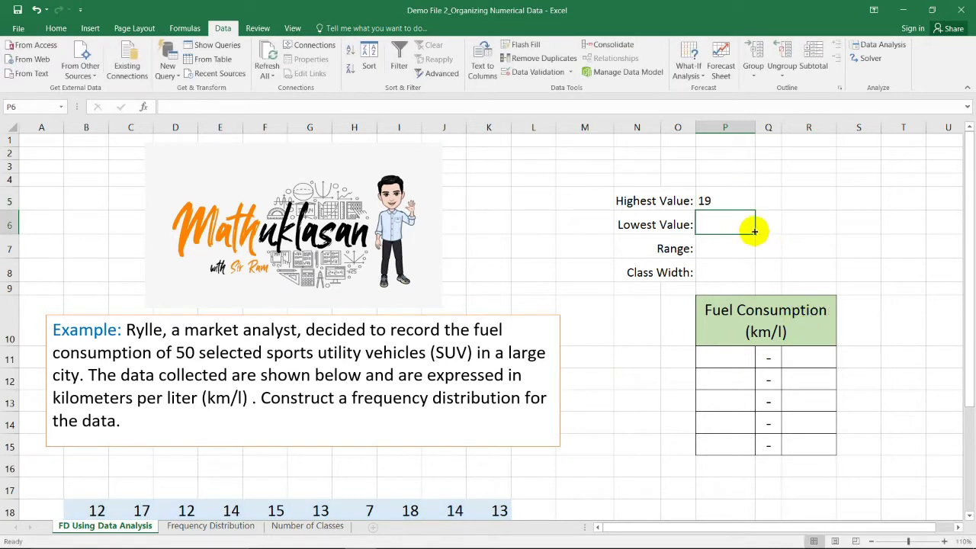
{"action": "left_click", "coordinate": [729, 200]}
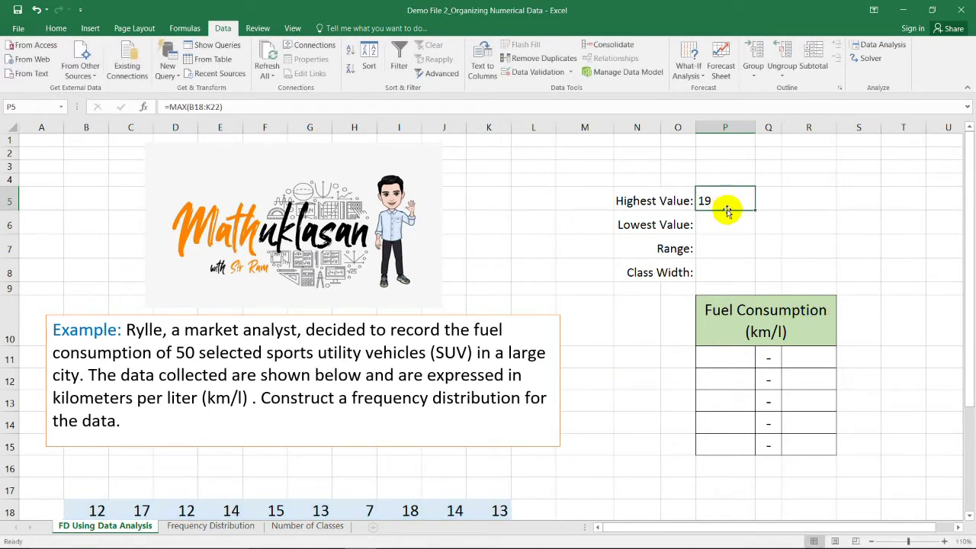
- Enter =MIN(B18:K22) in the Lowest Value cell, giving 7
{"action": "left_click", "coordinate": [726, 220]}
{"action": "double_click", "coordinate": [726, 220]}
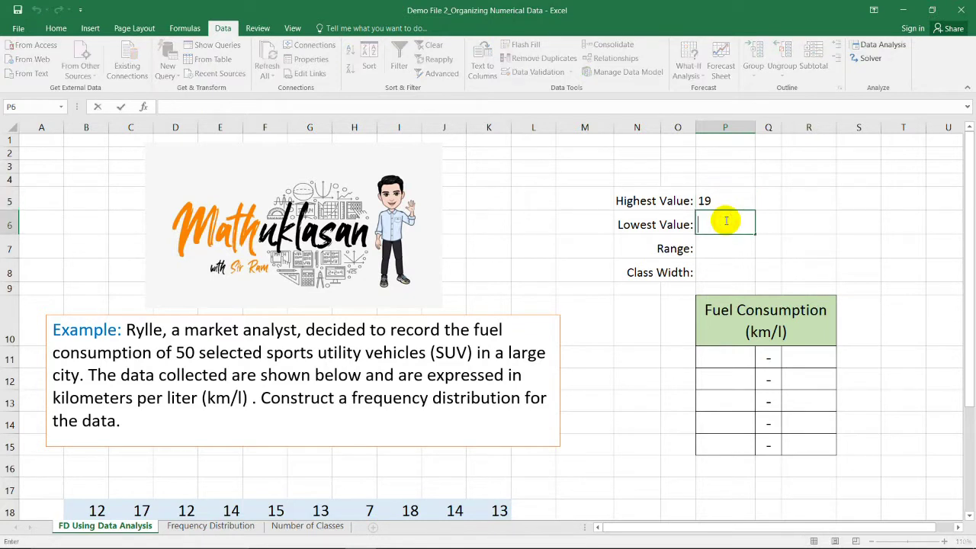
{"action": "type", "text": "=m"}
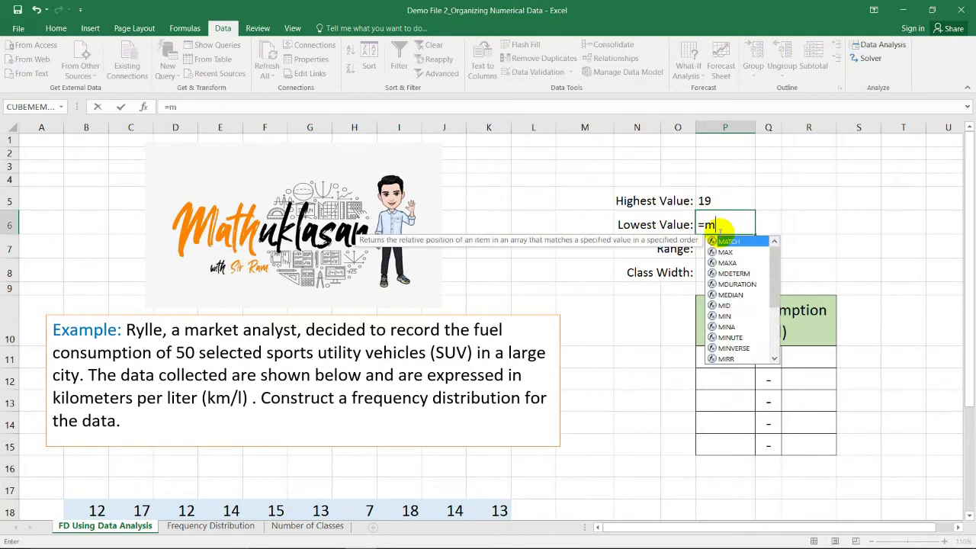
{"action": "type", "text": "in("}
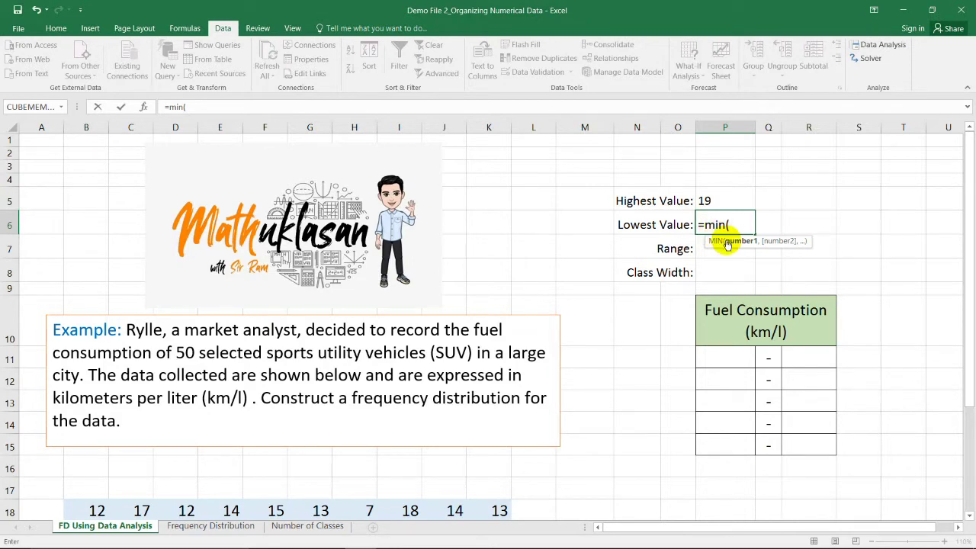
{"action": "scroll", "coordinate": [584, 375], "scroll_direction": "down", "scroll_amount": 3}
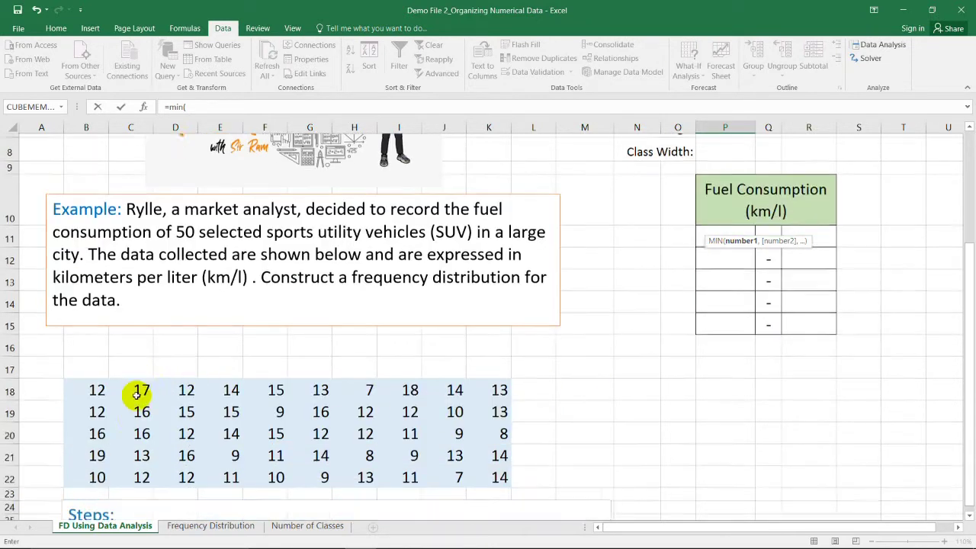
{"action": "left_click_drag", "start_coordinate": [97, 348], "coordinate": [500, 438]}
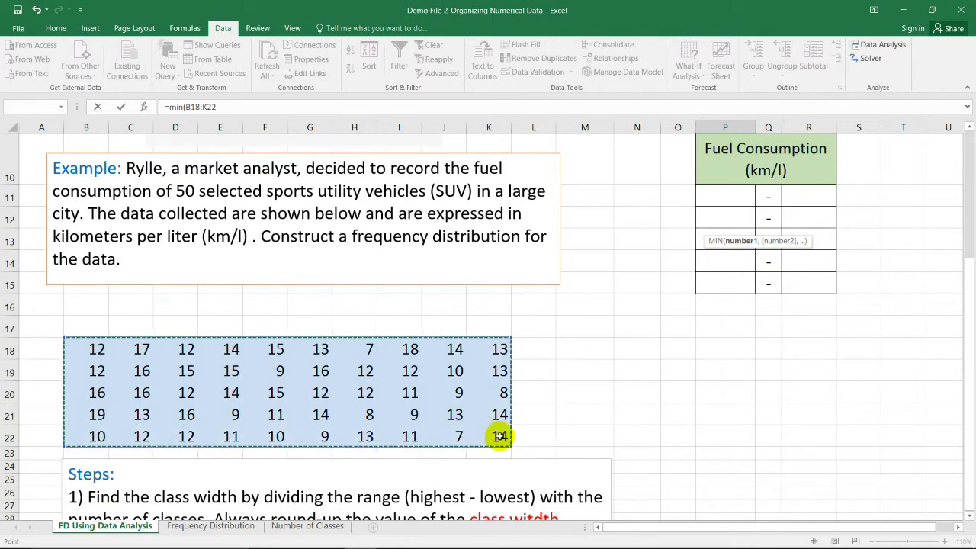
{"action": "key", "text": "Return"}
{"action": "scroll", "coordinate": [610, 442], "scroll_direction": "up", "scroll_amount": 2}
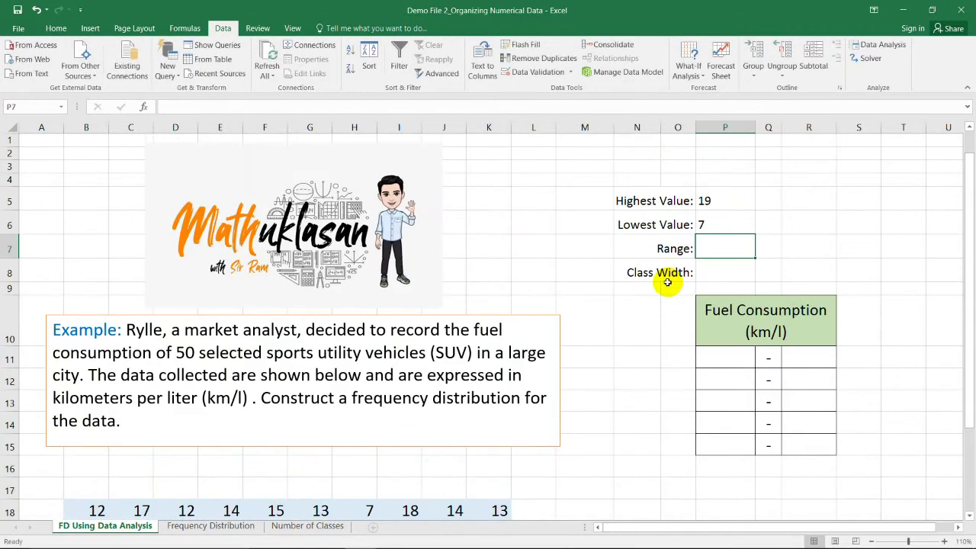
{"action": "left_click", "coordinate": [725, 222]}
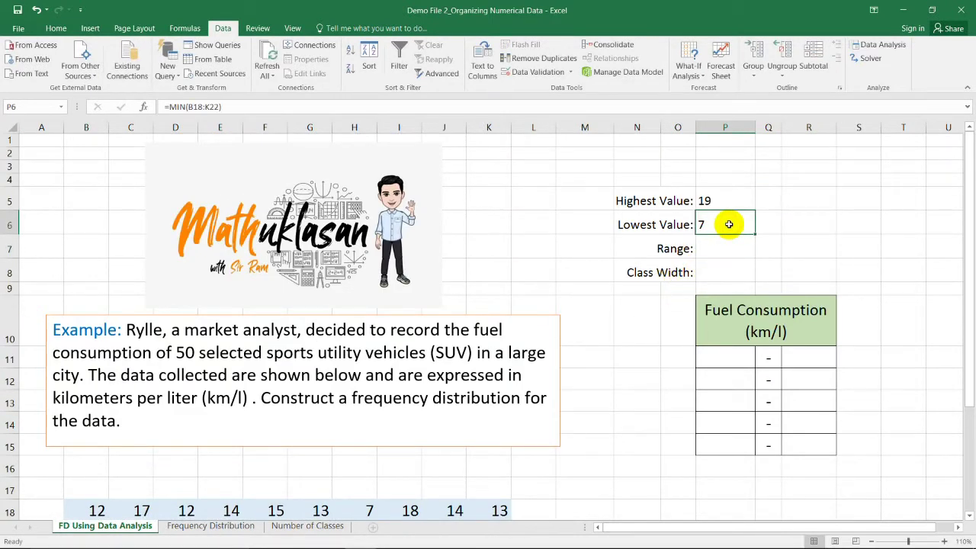
{"action": "left_click", "coordinate": [733, 197]}
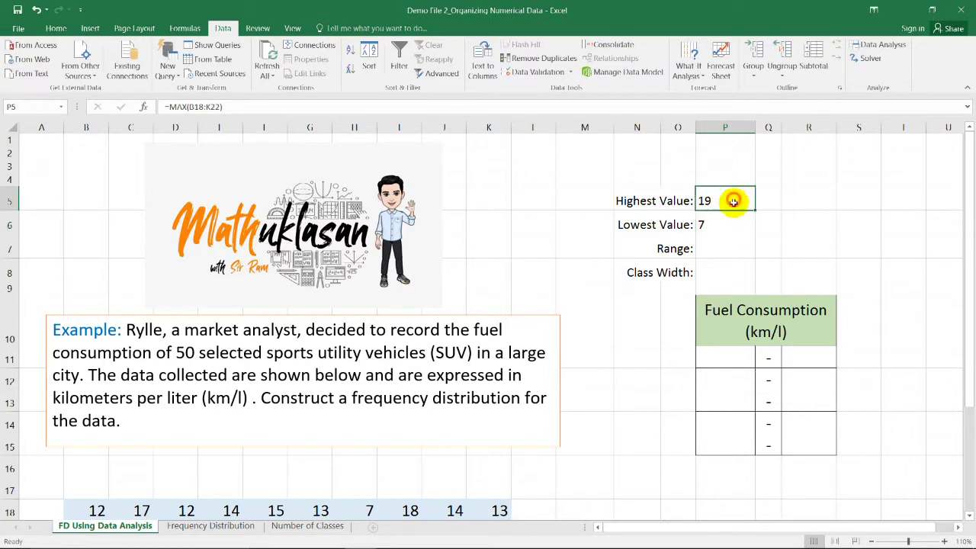
{"action": "left_click", "coordinate": [732, 220]}
{"action": "double_click", "coordinate": [724, 250]}
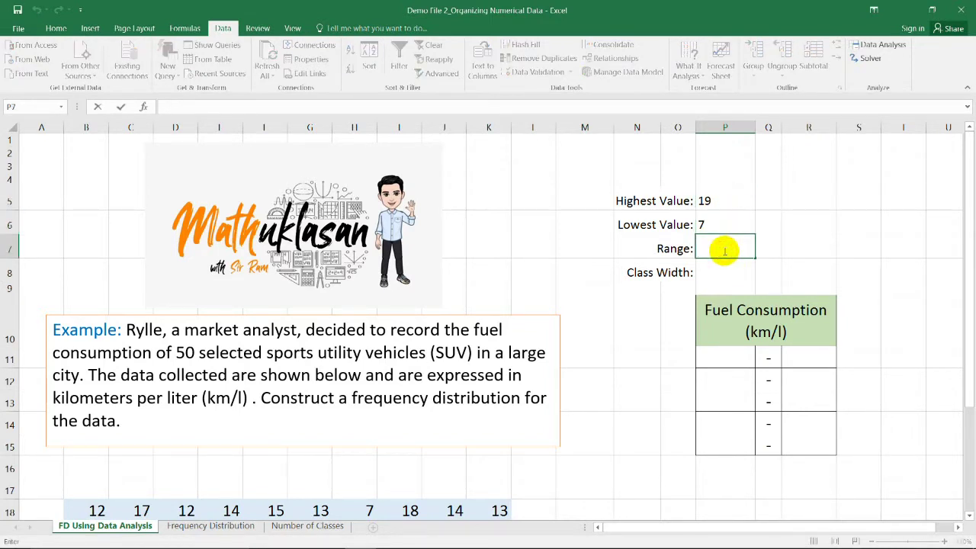
{"action": "type", "text": "="}
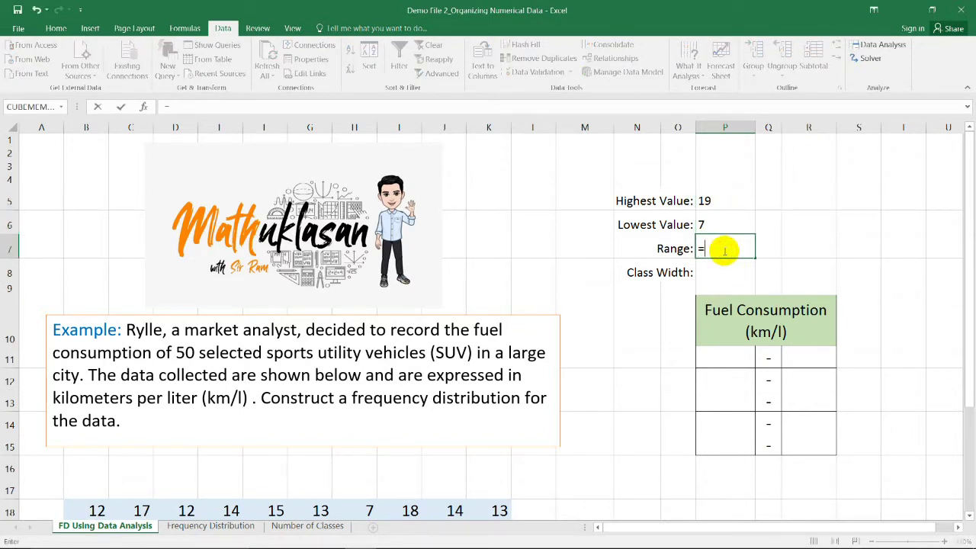
{"action": "left_click", "coordinate": [721, 201]}
{"action": "type", "text": "-"}
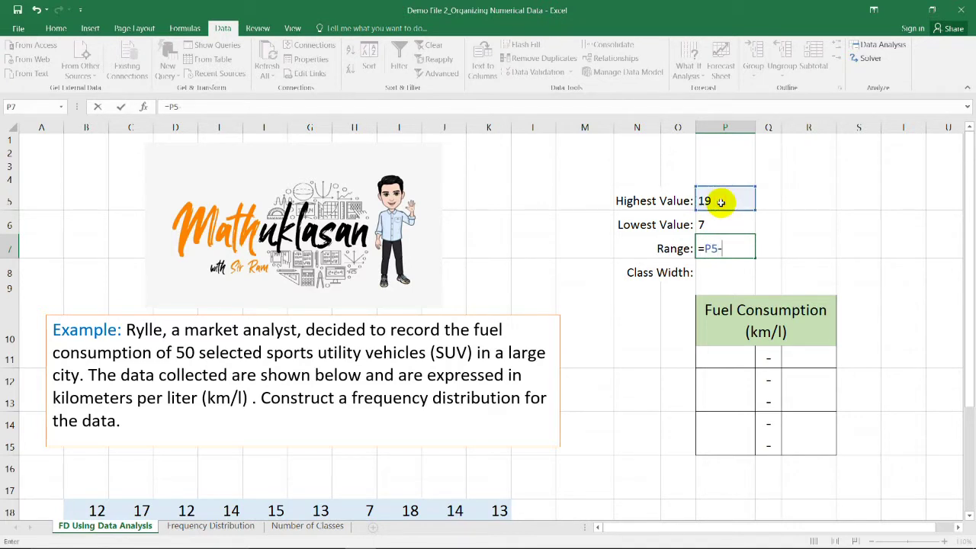
{"action": "left_click", "coordinate": [722, 222]}
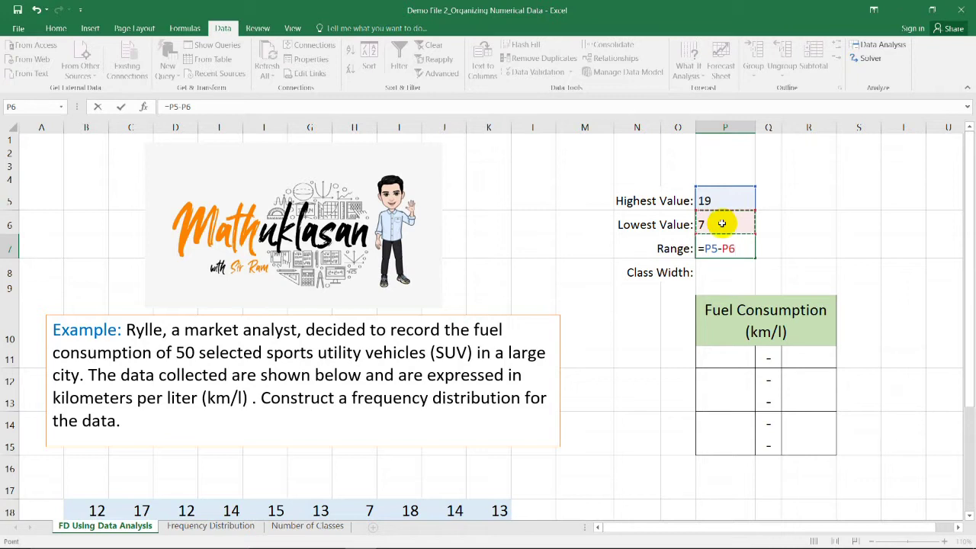
{"action": "key", "text": "Return"}
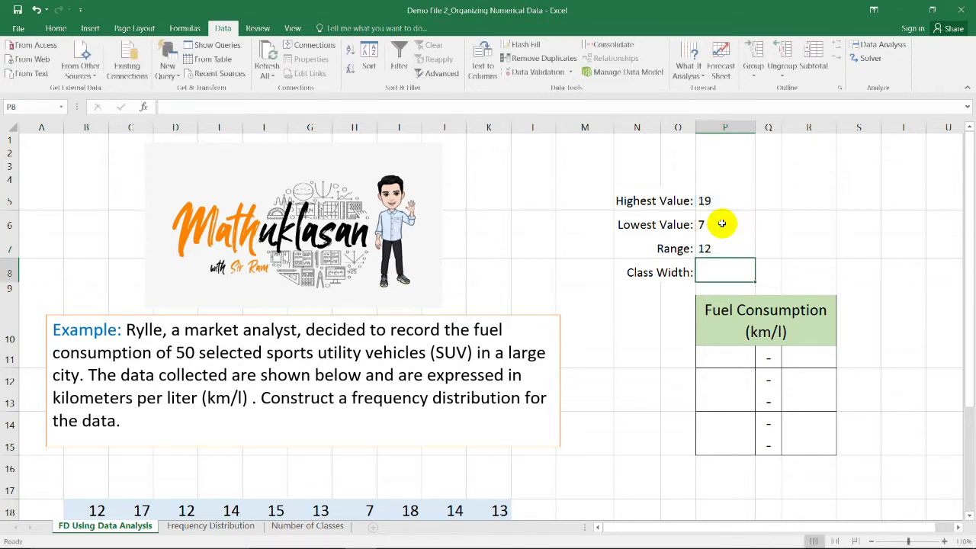
{"action": "left_click", "coordinate": [752, 248]}
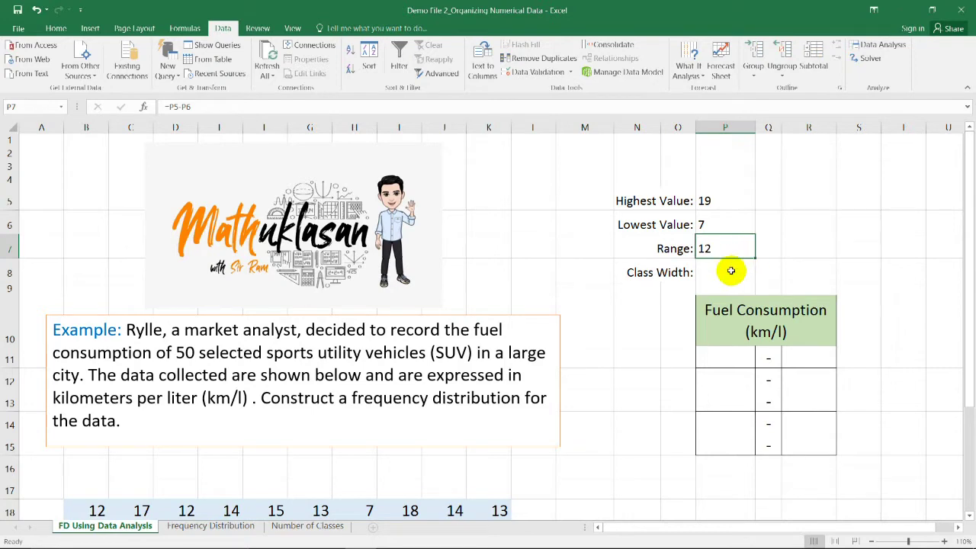
{"action": "left_click", "coordinate": [731, 270]}
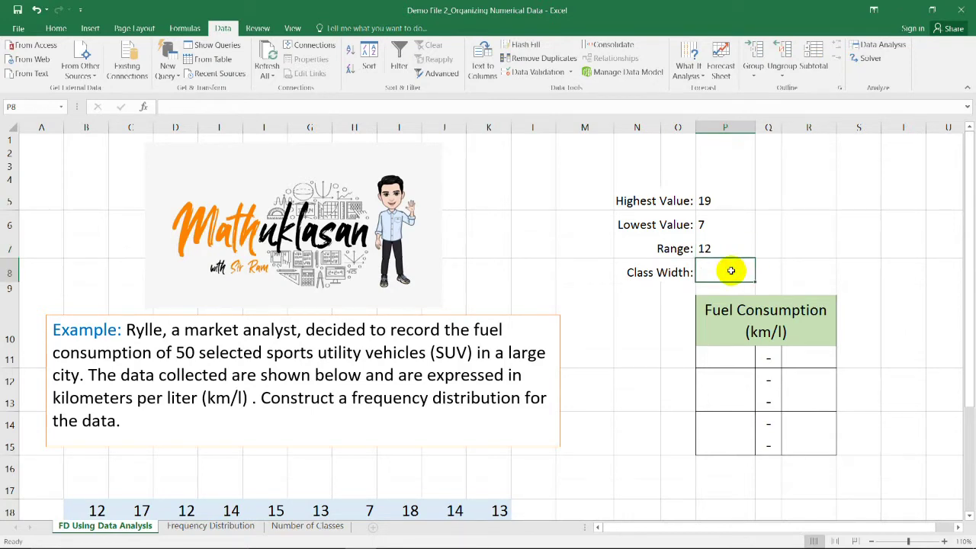
{"action": "scroll", "coordinate": [731, 271], "scroll_direction": "down", "scroll_amount": 5}
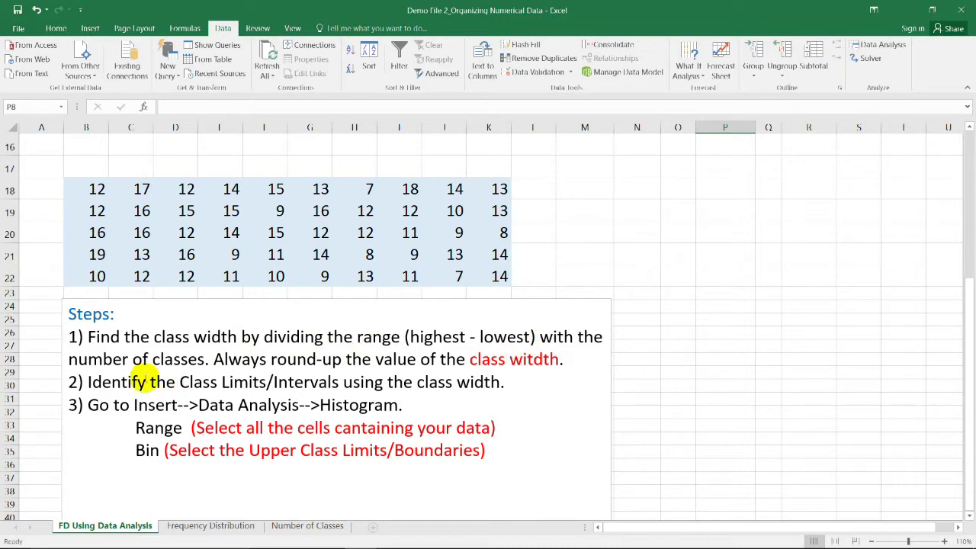
{"action": "left_click_drag", "start_coordinate": [68, 359], "coordinate": [211, 360]}
{"action": "scroll", "coordinate": [724, 418], "scroll_direction": "up", "scroll_amount": 5}
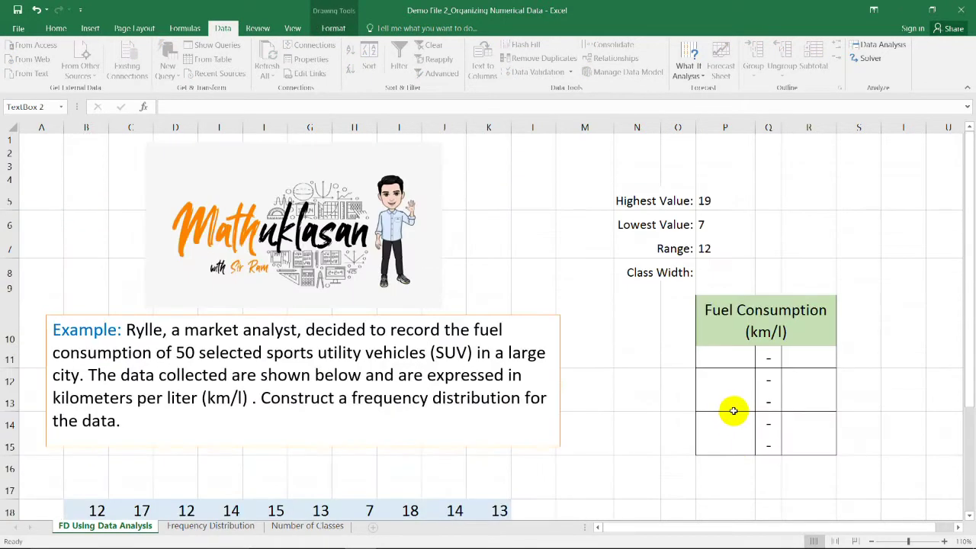
{"action": "left_click_drag", "start_coordinate": [720, 360], "coordinate": [811, 442]}
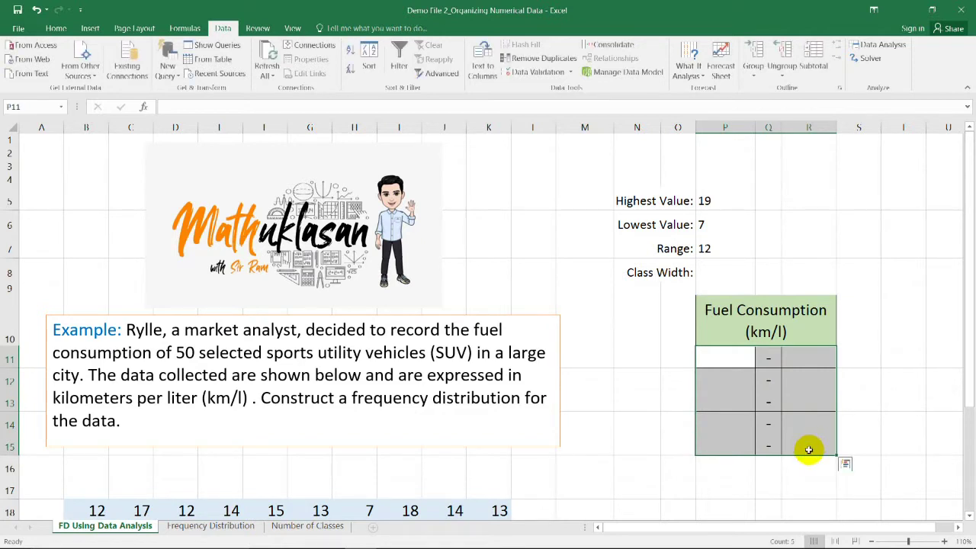
{"action": "left_click", "coordinate": [719, 272]}
- Enter =P7/5 in the Class Width cell, giving 2.4
{"action": "type", "text": "="}
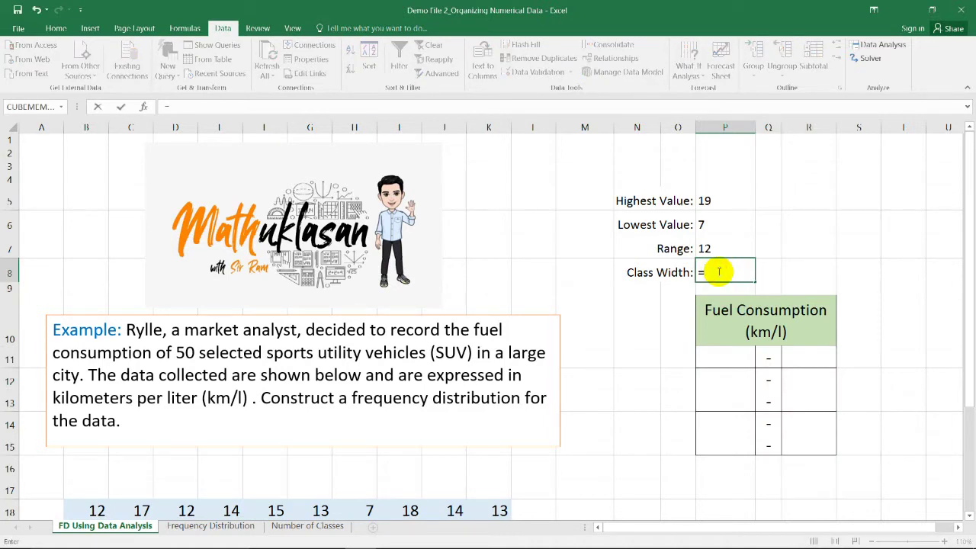
{"action": "left_click", "coordinate": [710, 248]}
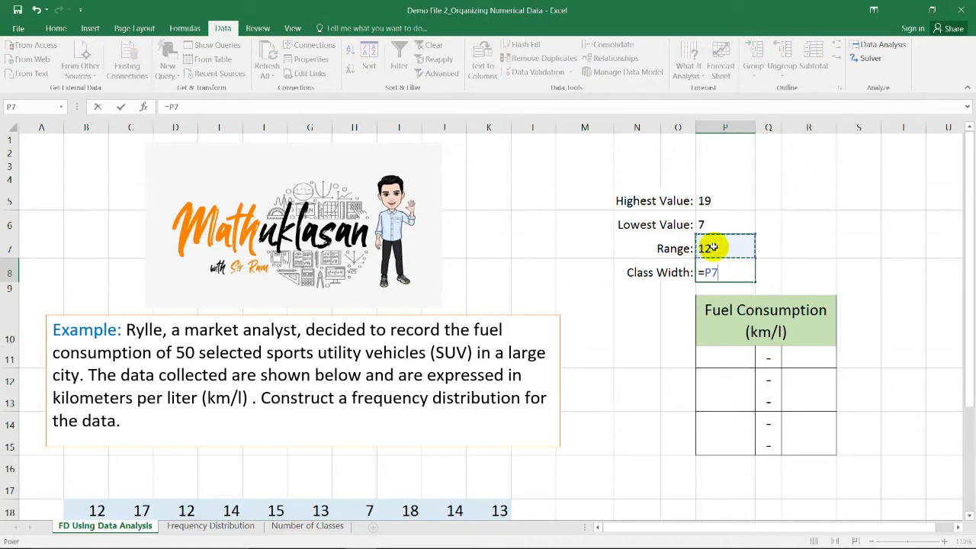
{"action": "type", "text": "/5"}
{"action": "key", "text": "Return"}
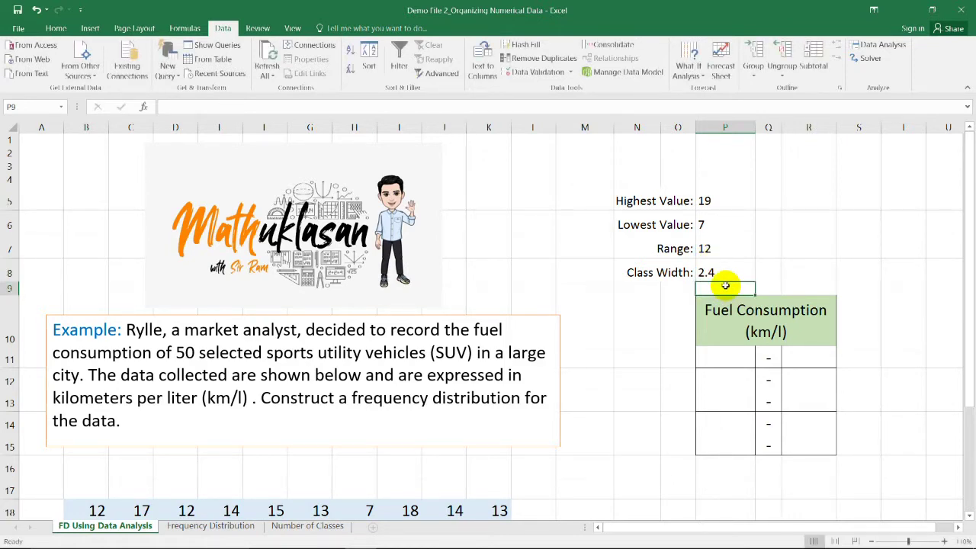
- Reread the round-up reminder in the steps, then reopen the Class Width formula for editing
{"action": "scroll", "coordinate": [725, 285], "scroll_direction": "down", "scroll_amount": 5}
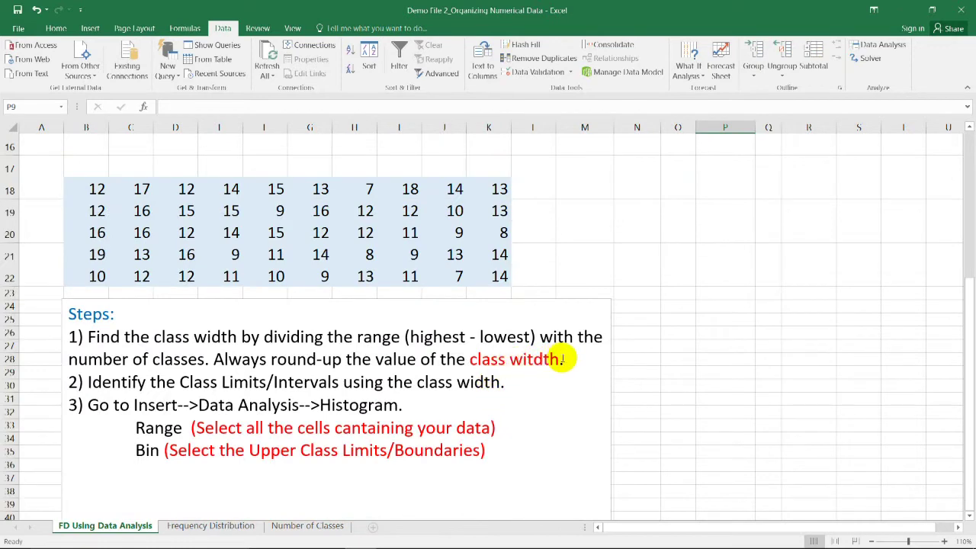
{"action": "left_click_drag", "start_coordinate": [563, 358], "coordinate": [215, 358]}
{"action": "scroll", "coordinate": [757, 353], "scroll_direction": "up", "scroll_amount": 1}
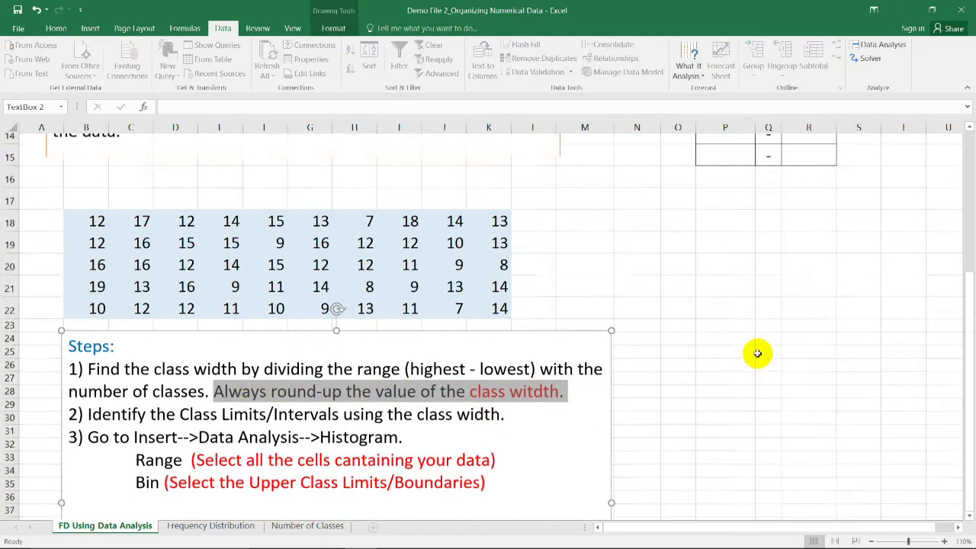
{"action": "scroll", "coordinate": [758, 354], "scroll_direction": "up", "scroll_amount": 5}
{"action": "left_click", "coordinate": [744, 271]}
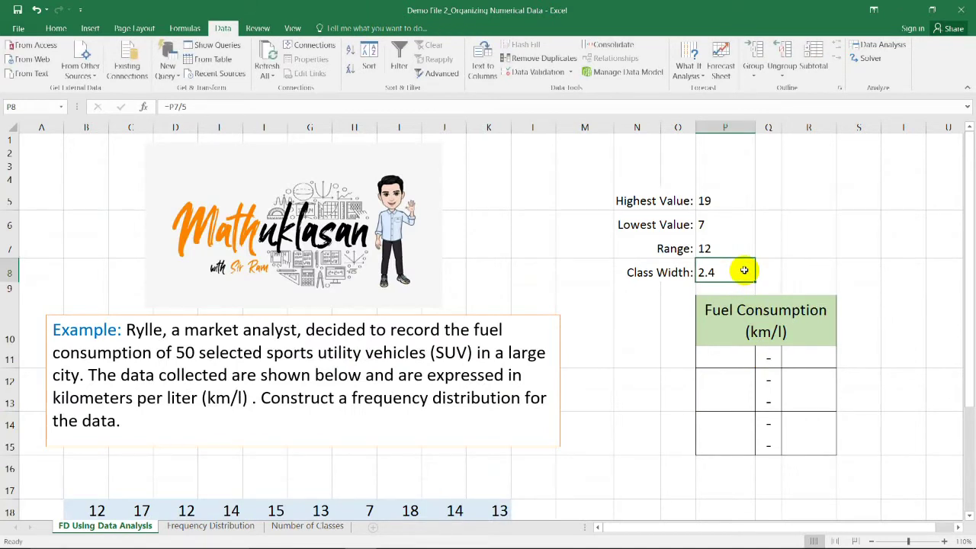
{"action": "double_click", "coordinate": [745, 271]}
- Replace the Class Width formula with =ROUNDUP(P7/5,0)
{"action": "key", "text": "BackSpace"}
{"action": "key", "text": "BackSpace"}
{"action": "key", "text": "BackSpace"}
{"action": "key", "text": "BackSpace"}
{"action": "key", "text": "BackSpace"}
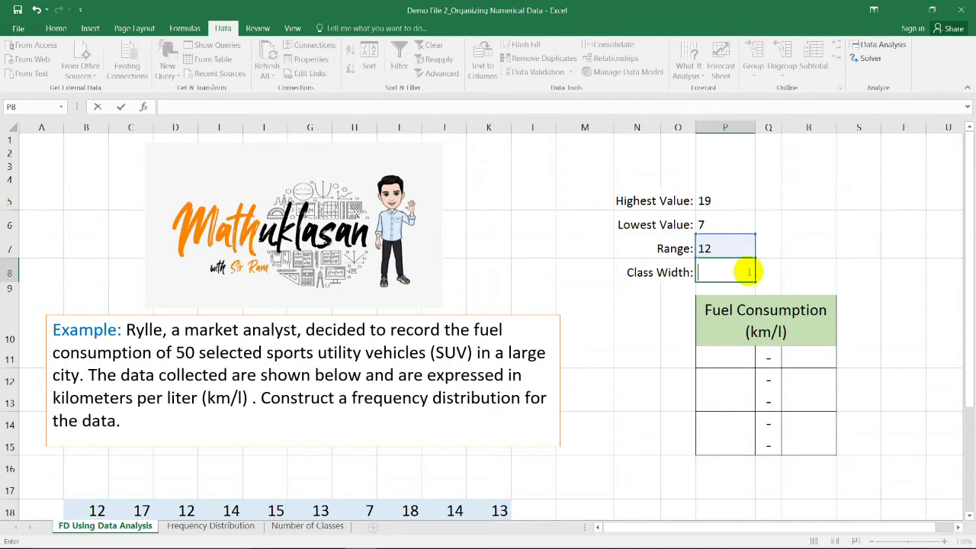
{"action": "type", "text": "=s"}
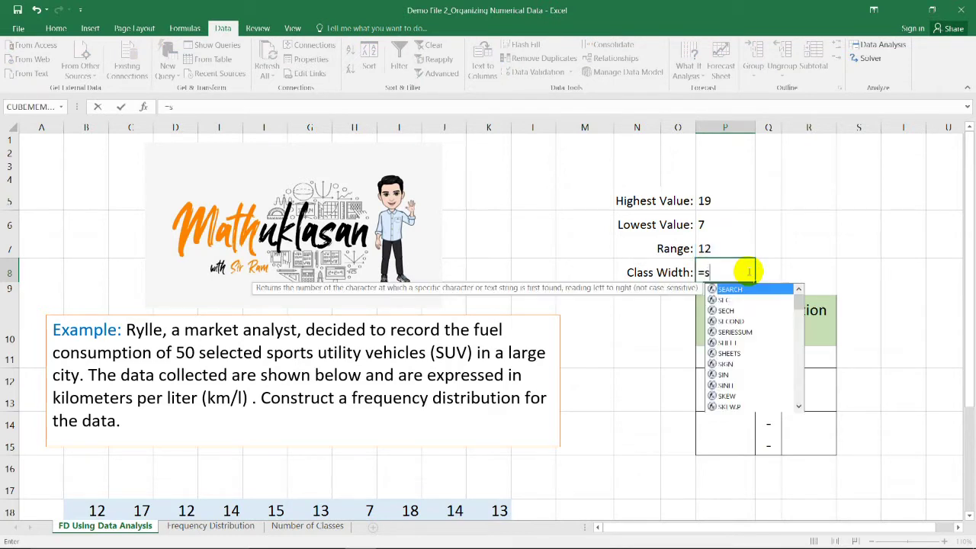
{"action": "key", "text": "BackSpace"}
{"action": "type", "text": "round"}
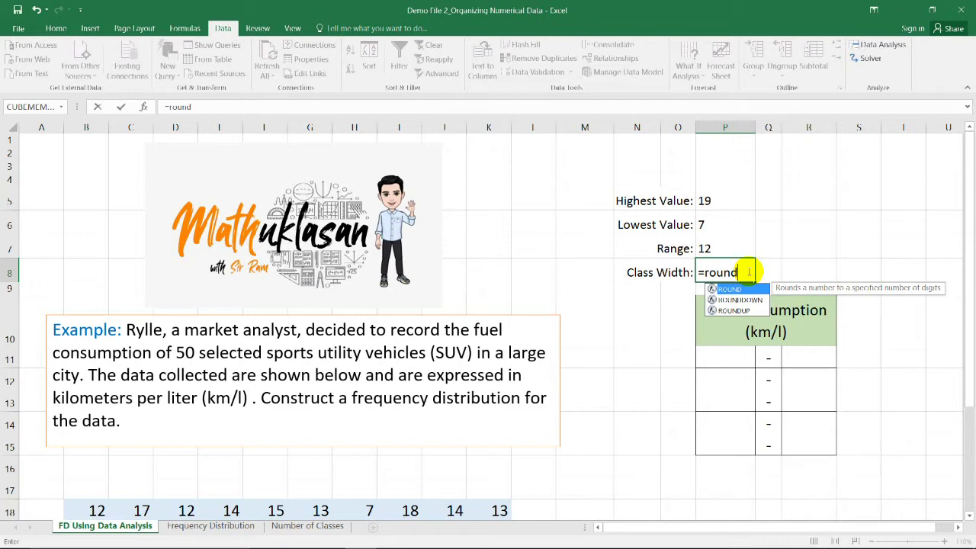
{"action": "type", "text": "up"}
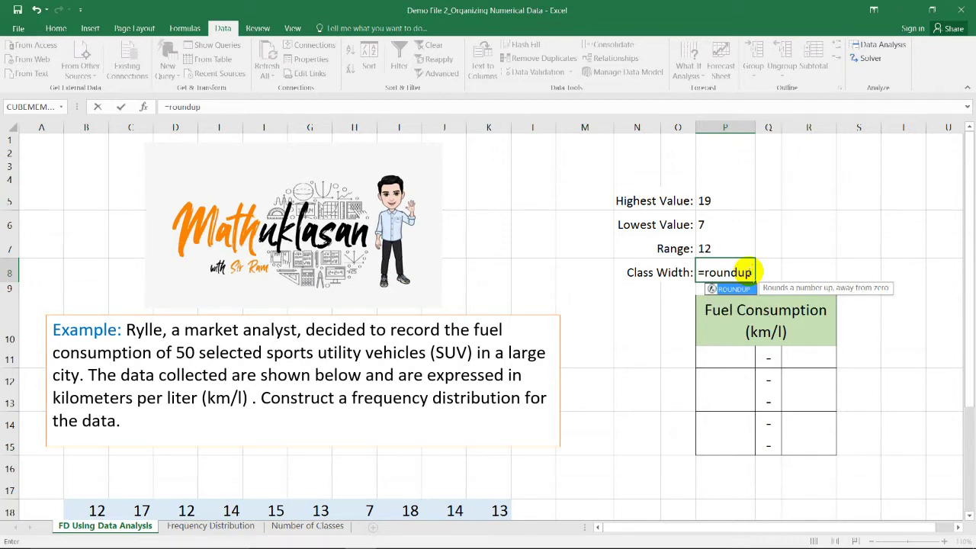
{"action": "type", "text": "("}
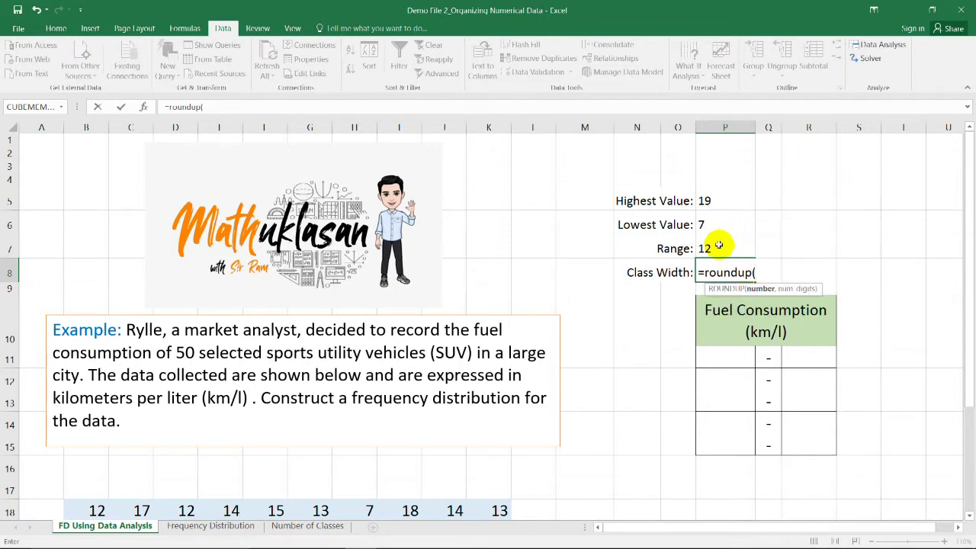
{"action": "left_click", "coordinate": [718, 247]}
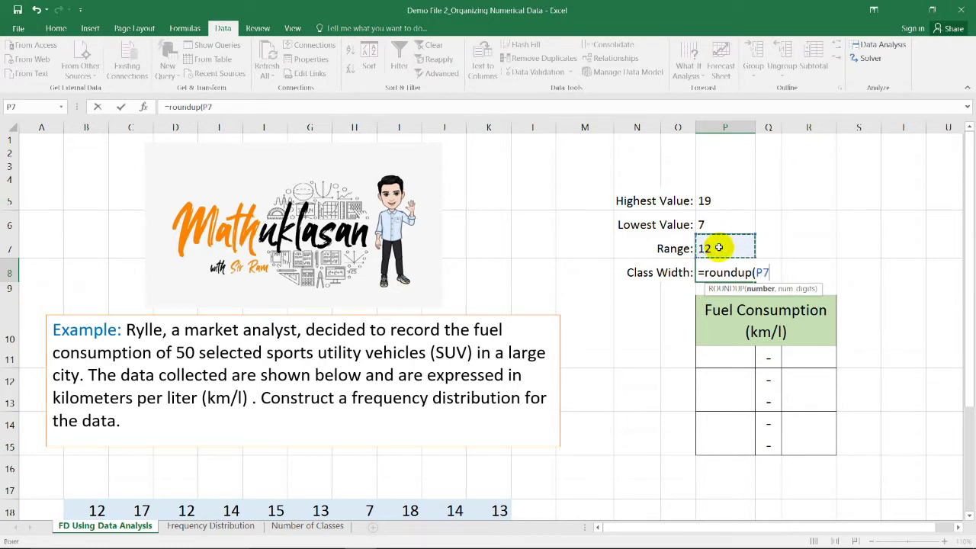
{"action": "type", "text": "/5,"}
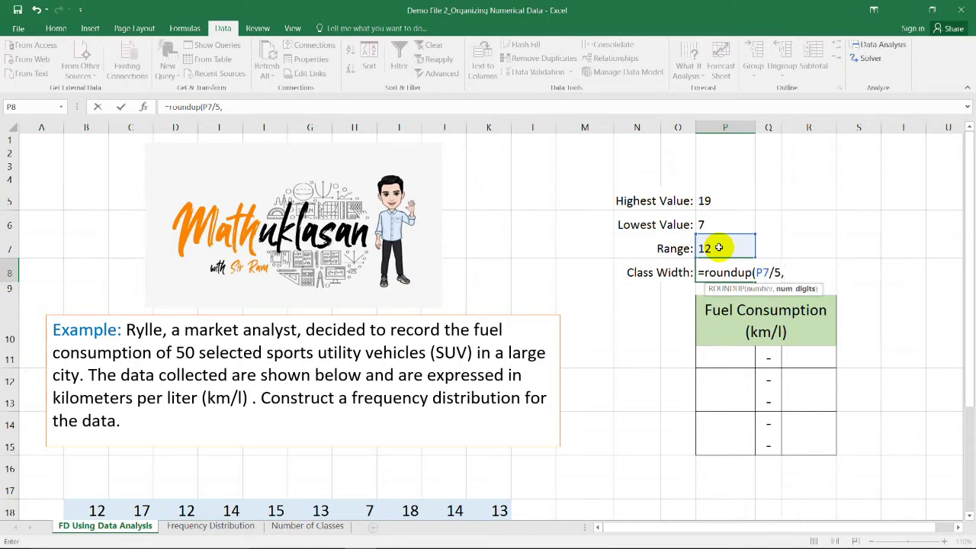
{"action": "type", "text": "0"}
- Try decimal arguments 1 and 2, settle on 0, and commit Class Width 3
{"action": "key", "text": "BackSpace"}
{"action": "type", "text": "1"}
{"action": "key", "text": "BackSpace"}
{"action": "type", "text": "2"}
{"action": "key", "text": "BackSpace"}
{"action": "type", "text": "0)"}
{"action": "key", "text": "Return"}
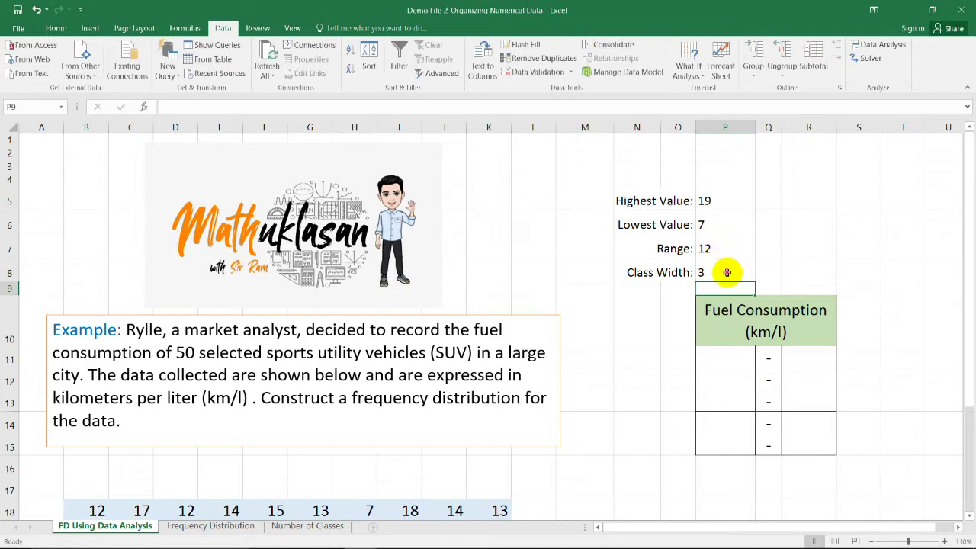
{"action": "left_click", "coordinate": [731, 273]}
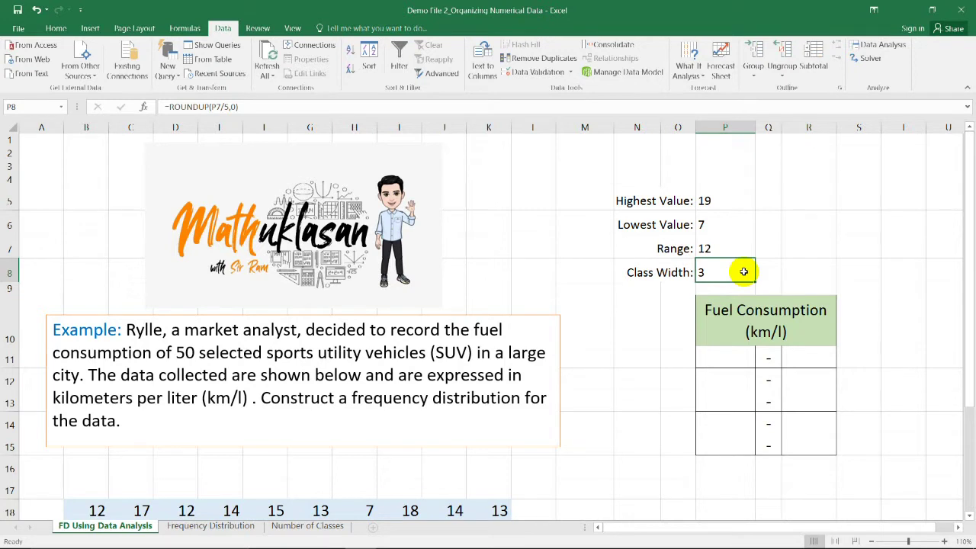
- Review the Class Width and Lowest Value formulas and select the first class row P11:R11
{"action": "left_click", "coordinate": [764, 271]}
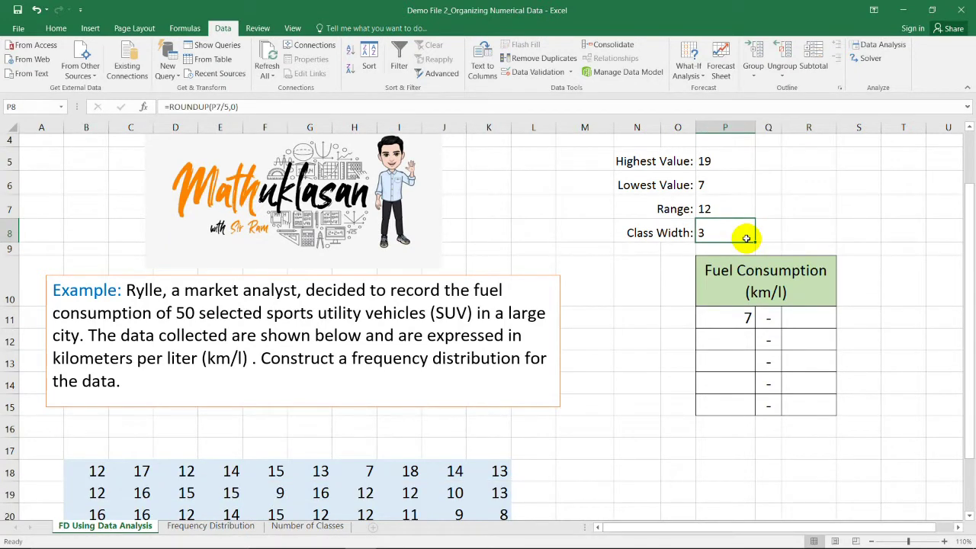
{"action": "left_click", "coordinate": [741, 320]}
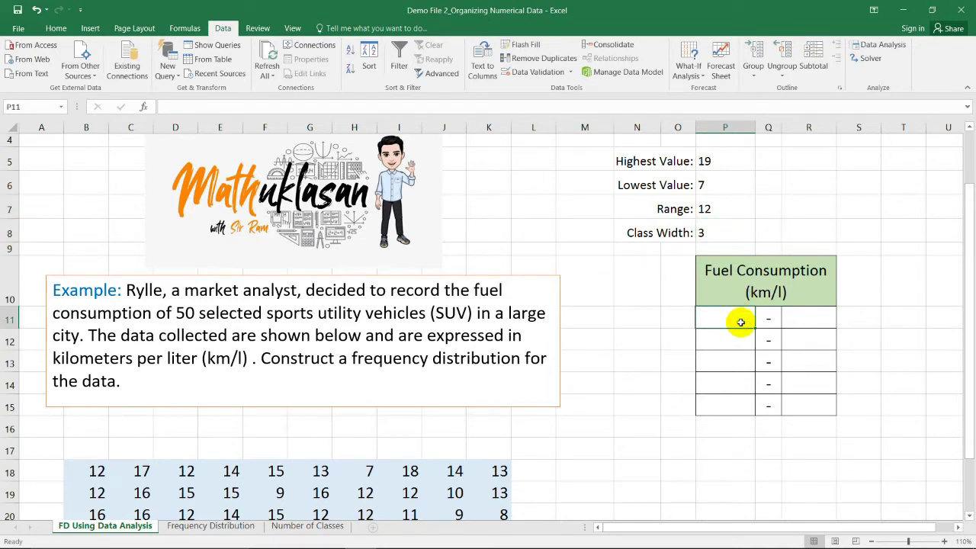
{"action": "left_click", "coordinate": [723, 232]}
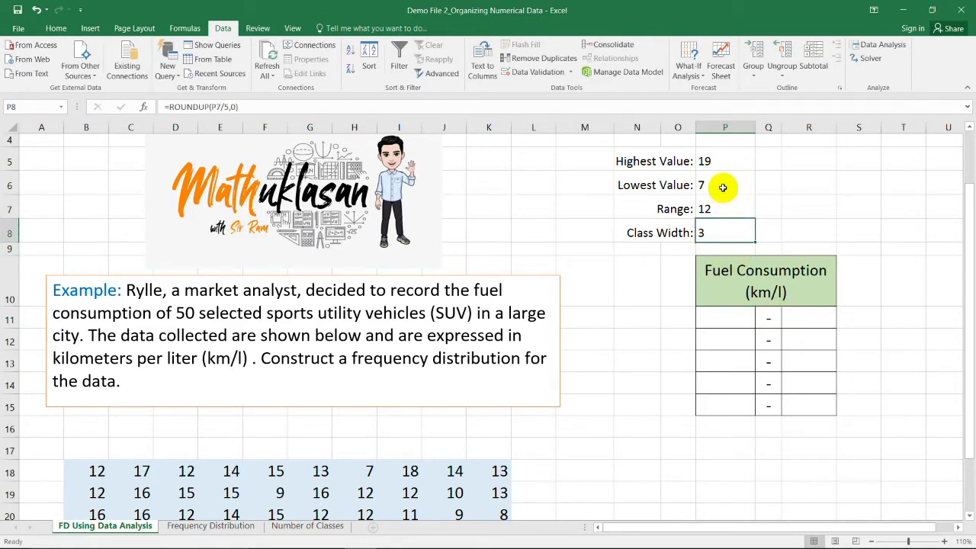
{"action": "left_click_drag", "start_coordinate": [719, 318], "coordinate": [796, 317]}
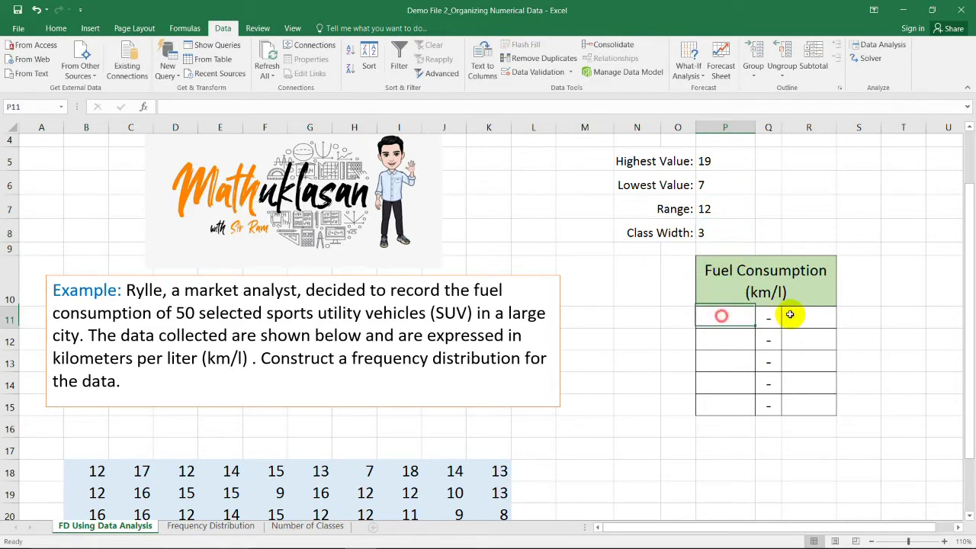
{"action": "left_click", "coordinate": [707, 183]}
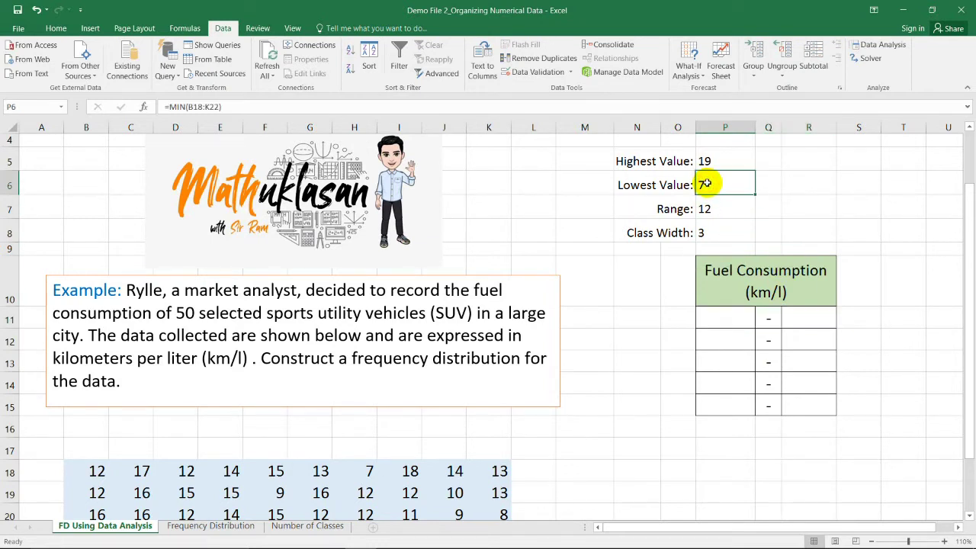
{"action": "left_click", "coordinate": [728, 318]}
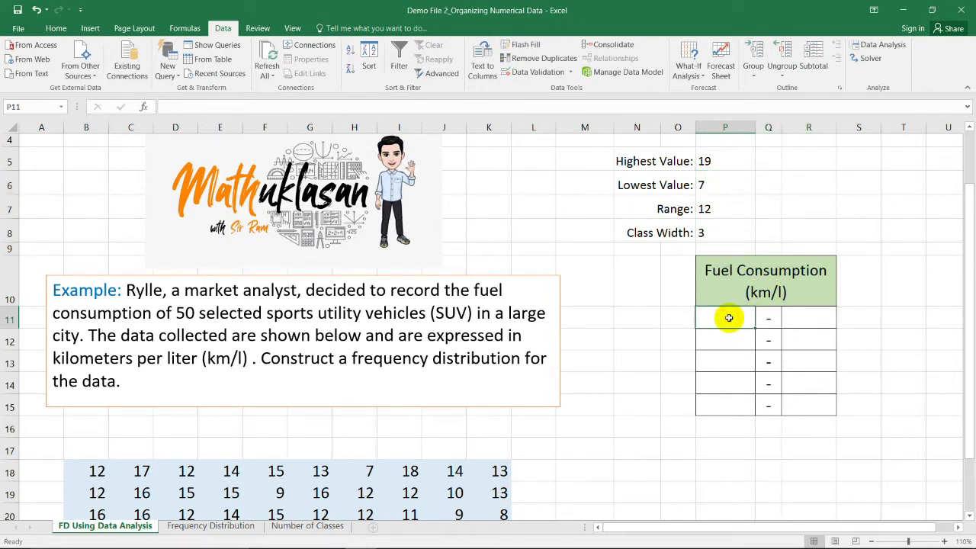
- Enter 7 as the first lower class limit, with trial values 10 and 13 below it
{"action": "type", "text": "7"}
{"action": "left_click", "coordinate": [730, 341]}
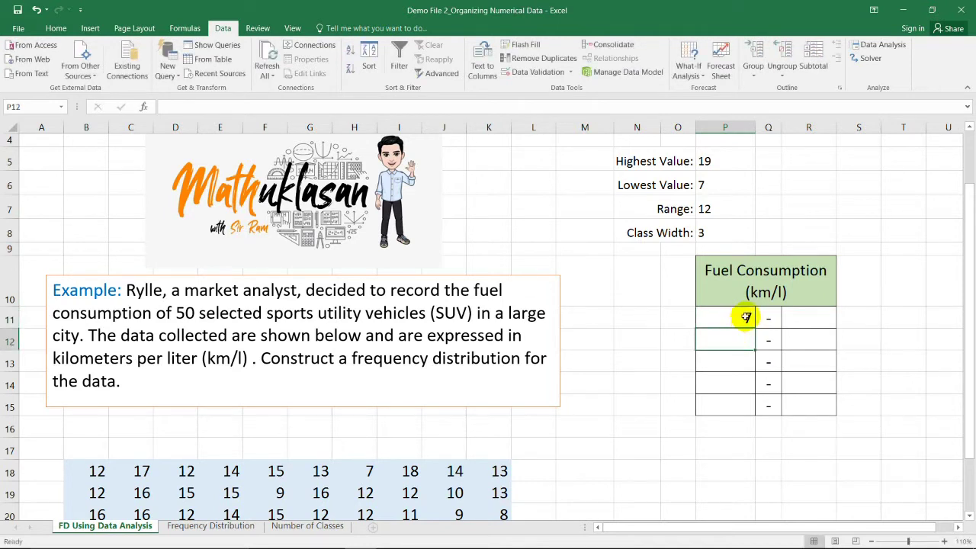
{"action": "left_click", "coordinate": [740, 320]}
{"action": "left_click", "coordinate": [715, 234]}
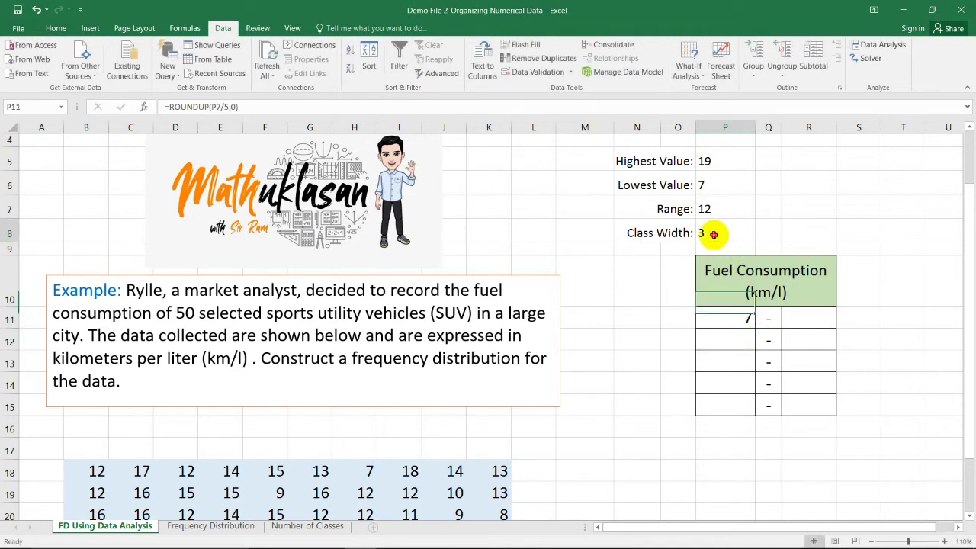
{"action": "left_click", "coordinate": [739, 341]}
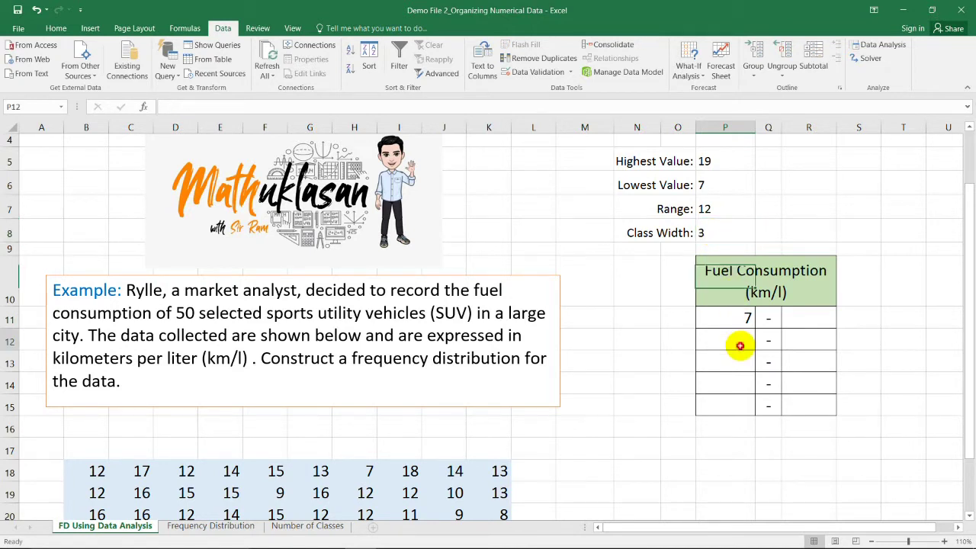
{"action": "type", "text": "10"}
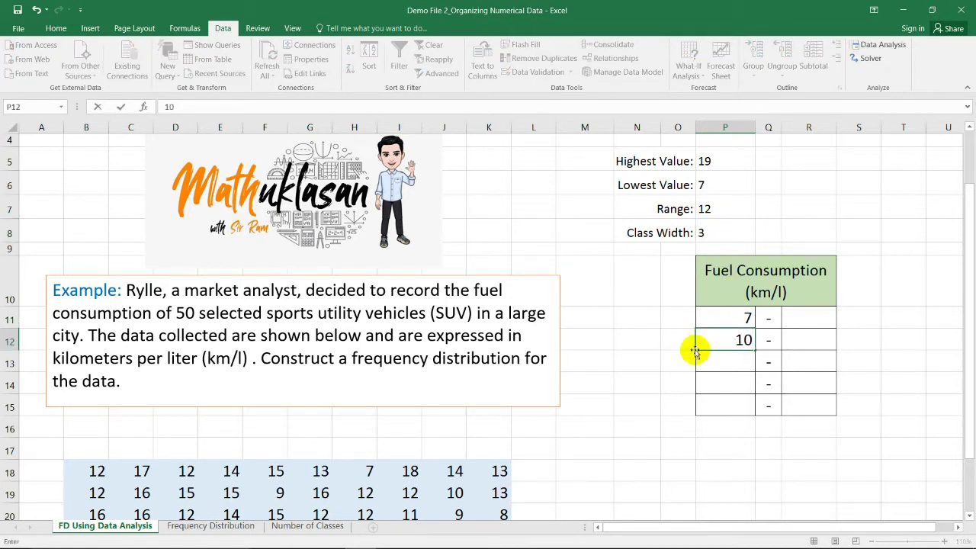
{"action": "left_click", "coordinate": [726, 365]}
{"action": "type", "text": "13"}
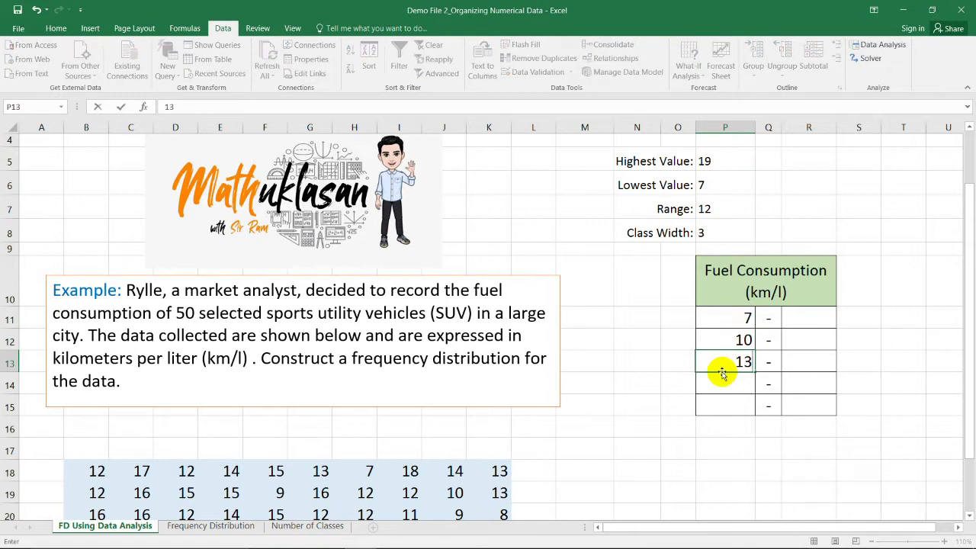
- Make the second lower limit =P11+3 and fill it down to P15
{"action": "left_click", "coordinate": [743, 340]}
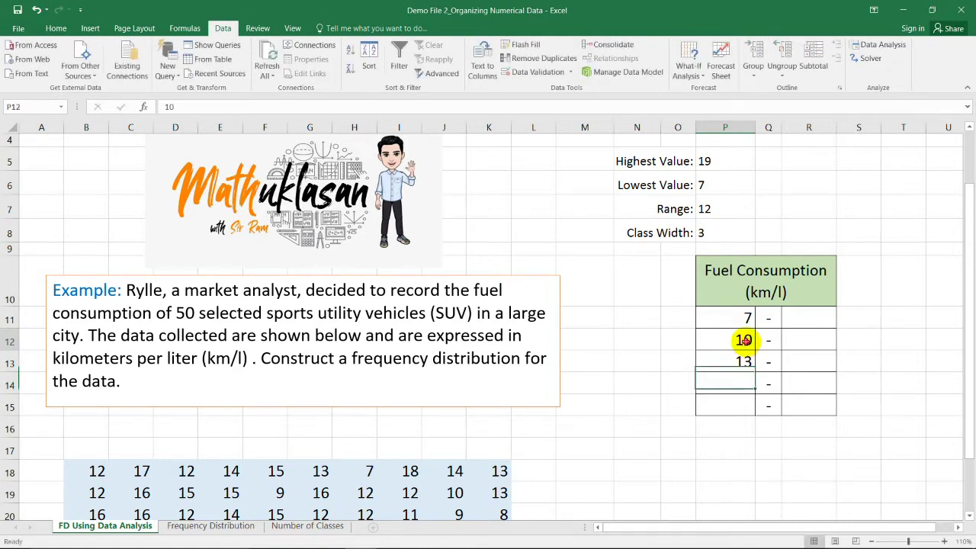
{"action": "type", "text": "="}
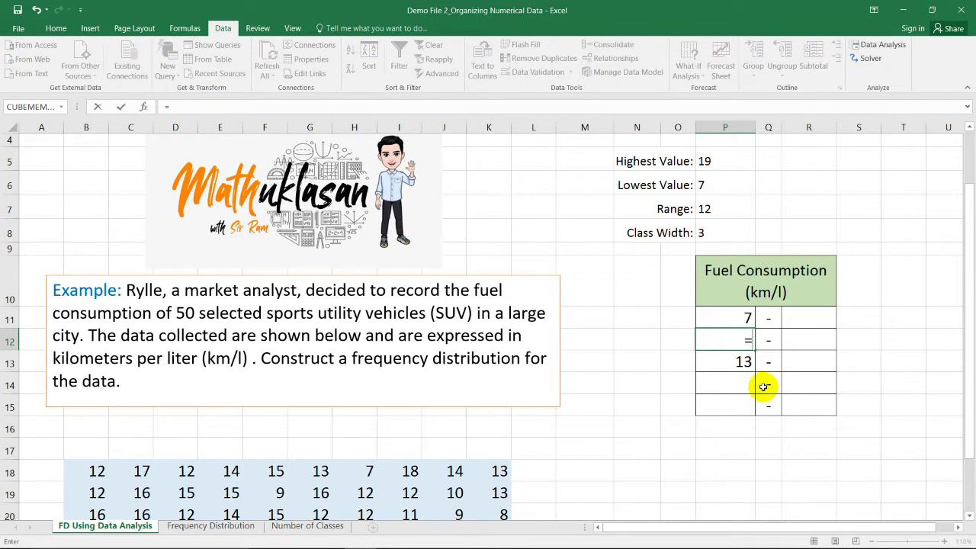
{"action": "left_click", "coordinate": [748, 318]}
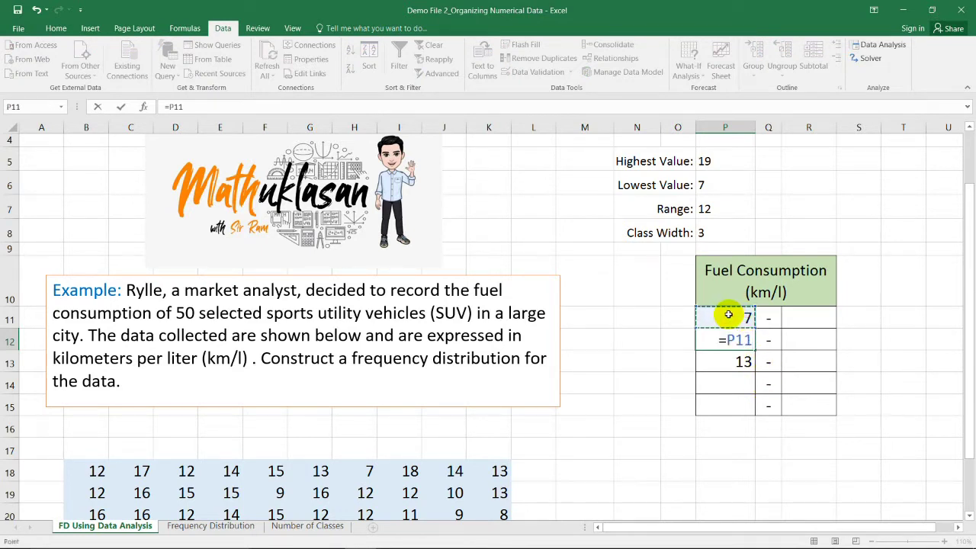
{"action": "type", "text": "+3"}
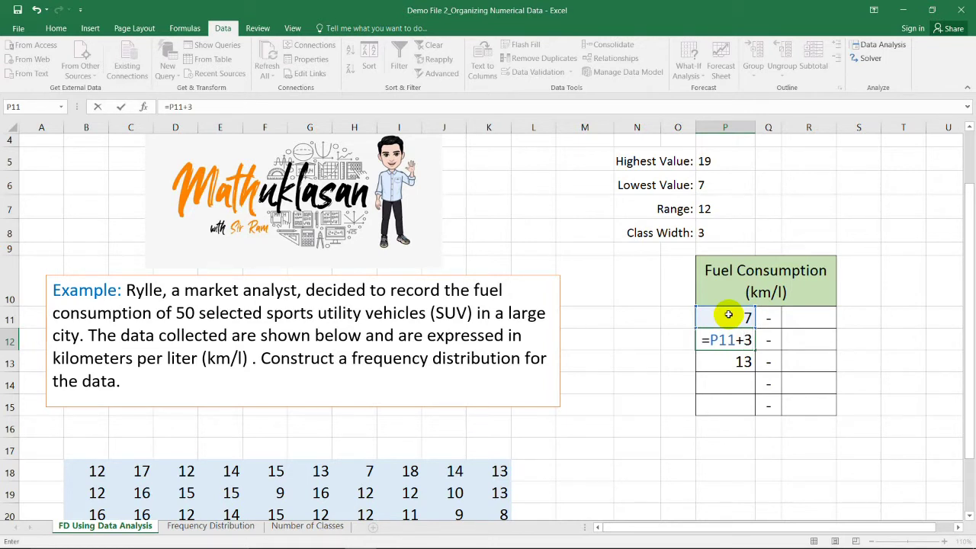
{"action": "key", "text": "Return"}
{"action": "left_click", "coordinate": [742, 340]}
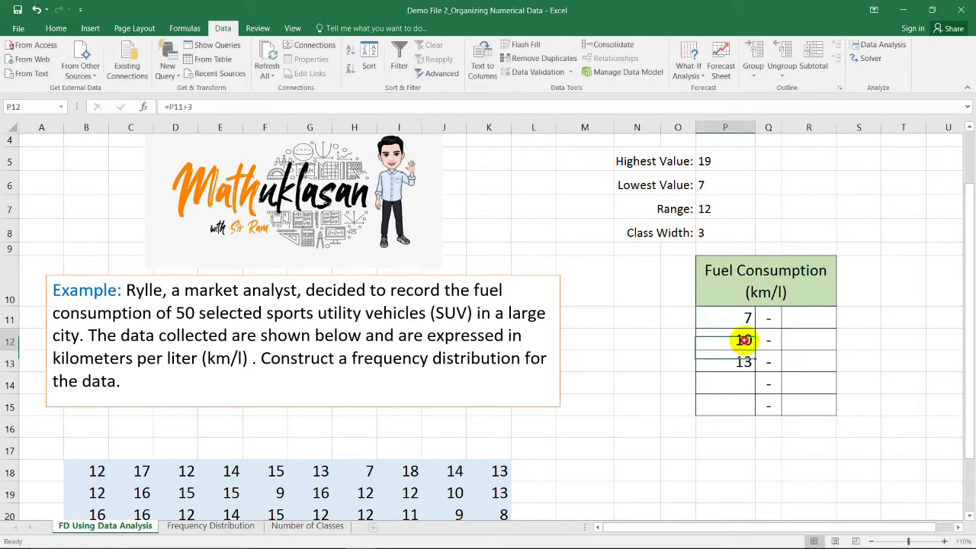
{"action": "left_click_drag", "start_coordinate": [753, 349], "coordinate": [752, 409]}
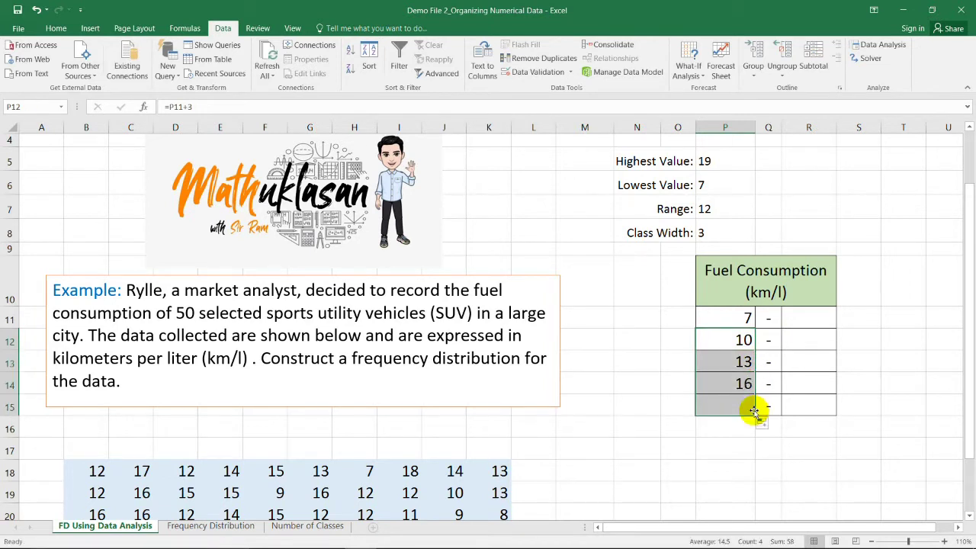
- Enter 9 as the first upper class limit in R11
{"action": "left_click", "coordinate": [805, 320]}
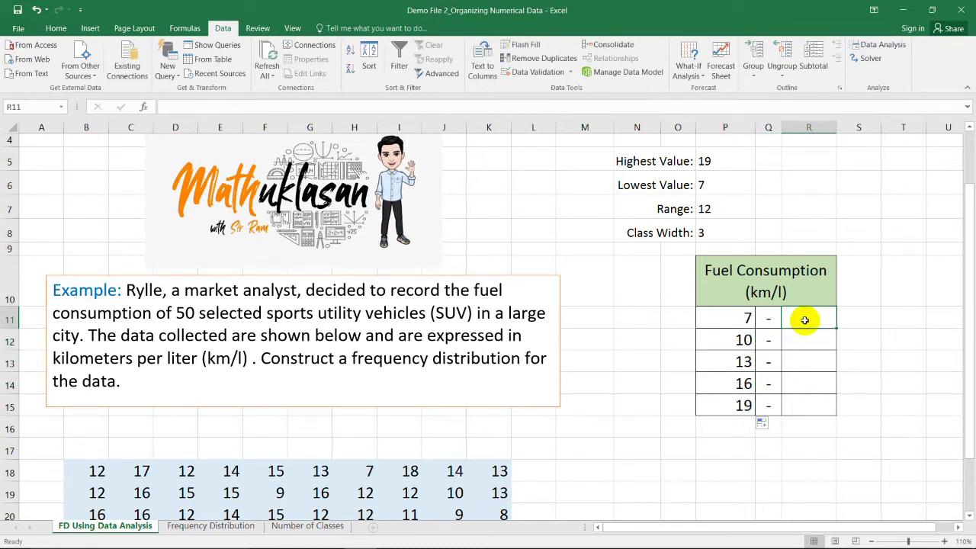
{"action": "left_click", "coordinate": [742, 341]}
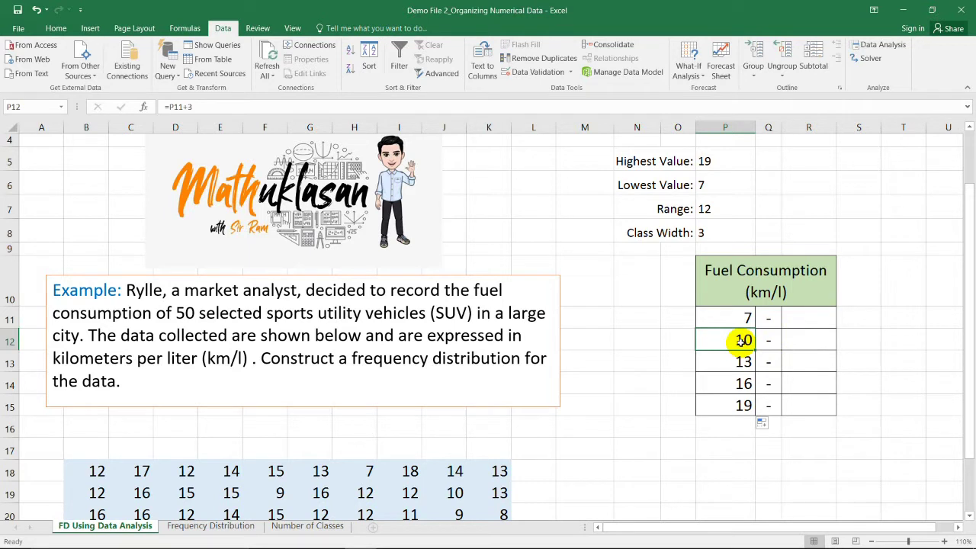
{"action": "left_click", "coordinate": [801, 318]}
{"action": "type", "text": "9"}
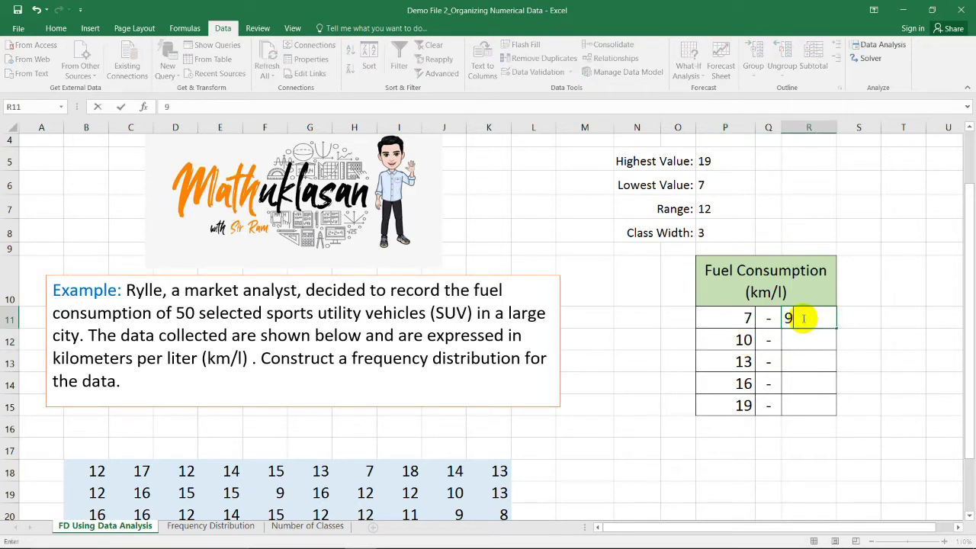
{"action": "left_click", "coordinate": [799, 345]}
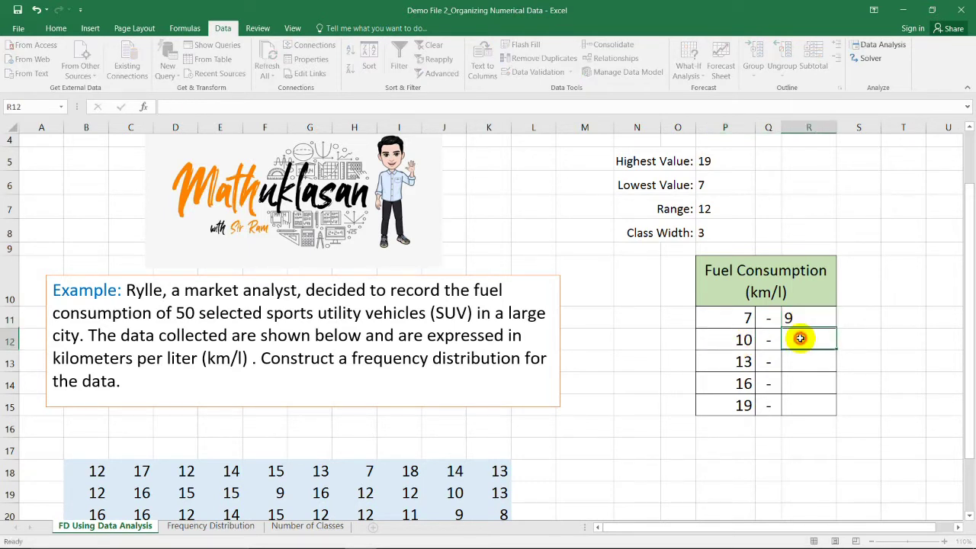
- Type 12 and 15 as the next upper limits, checking the class width formula
{"action": "left_click", "coordinate": [744, 363]}
{"action": "left_click", "coordinate": [808, 341]}
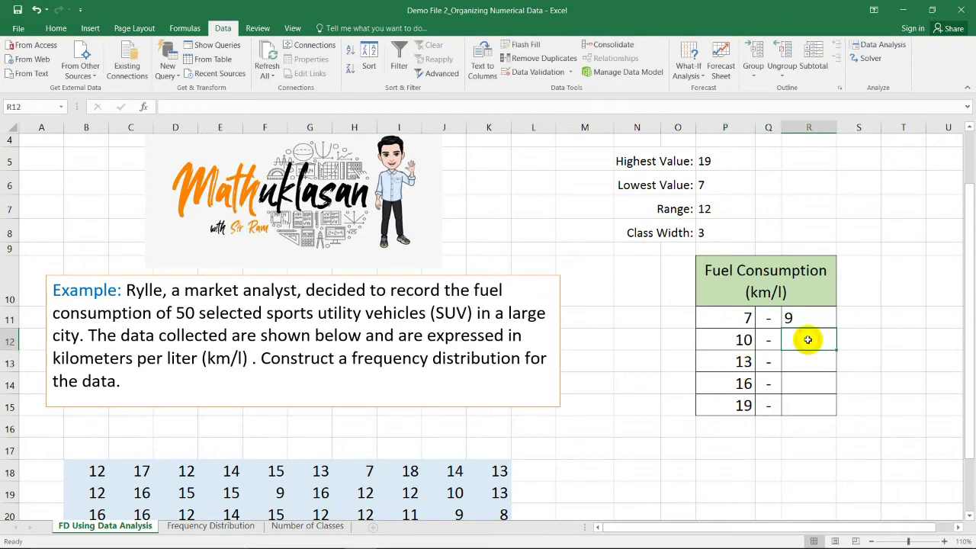
{"action": "type", "text": "12"}
{"action": "left_click", "coordinate": [806, 361]}
{"action": "left_click", "coordinate": [811, 340]}
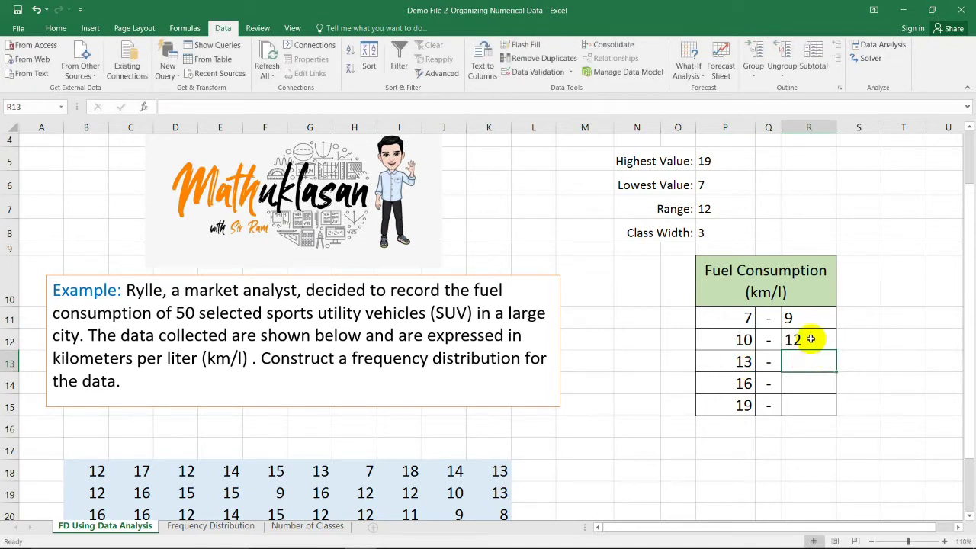
{"action": "left_click", "coordinate": [807, 370]}
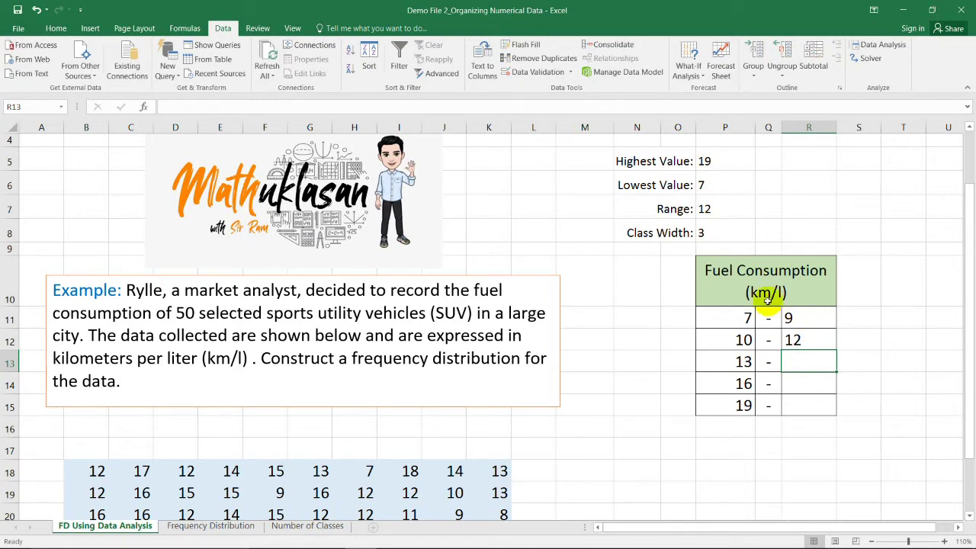
{"action": "left_click", "coordinate": [707, 234]}
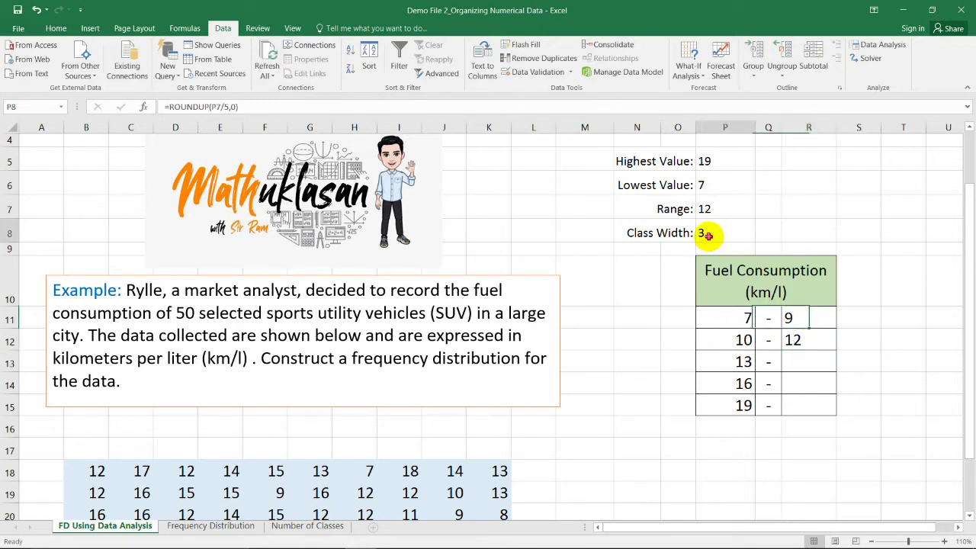
{"action": "left_click", "coordinate": [810, 319]}
{"action": "left_click", "coordinate": [810, 346]}
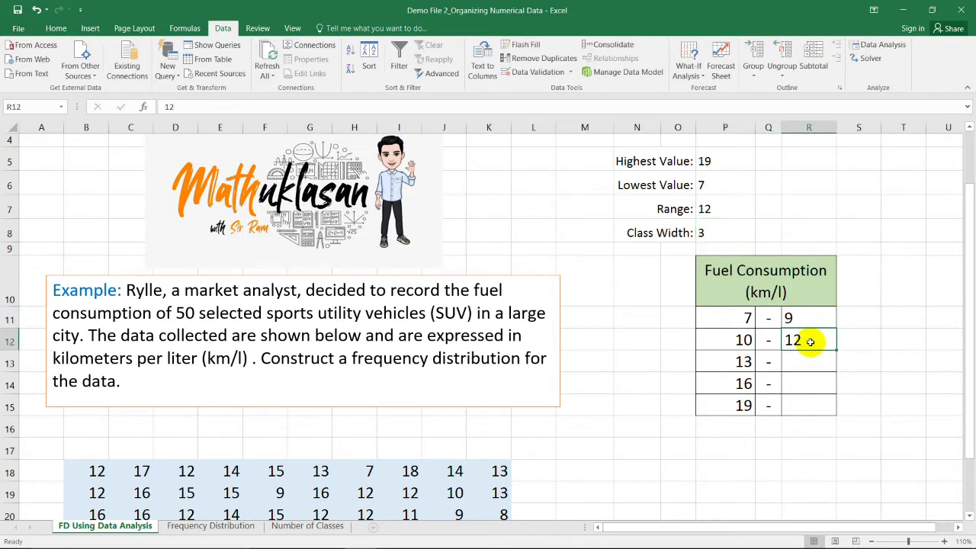
{"action": "left_click", "coordinate": [810, 361]}
{"action": "type", "text": "15"}
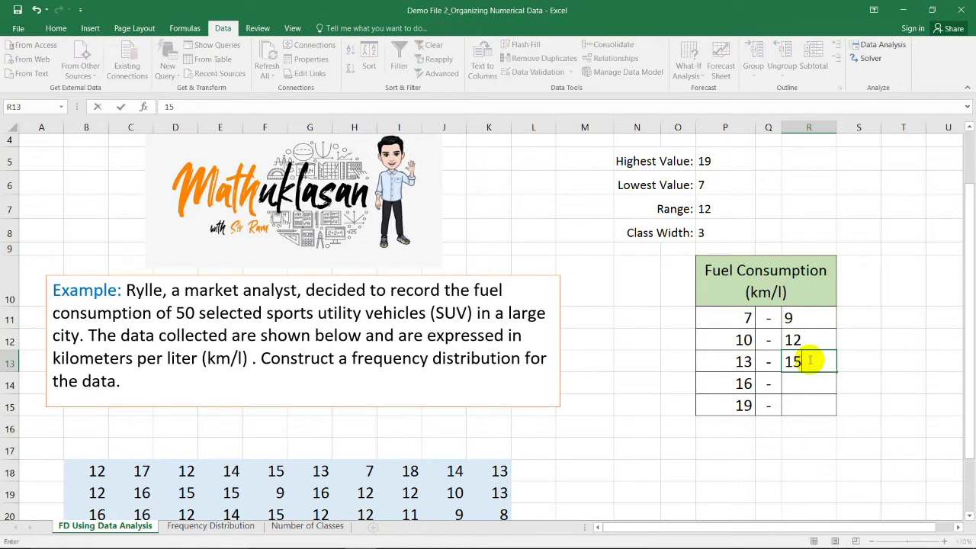
{"action": "left_click", "coordinate": [810, 382]}
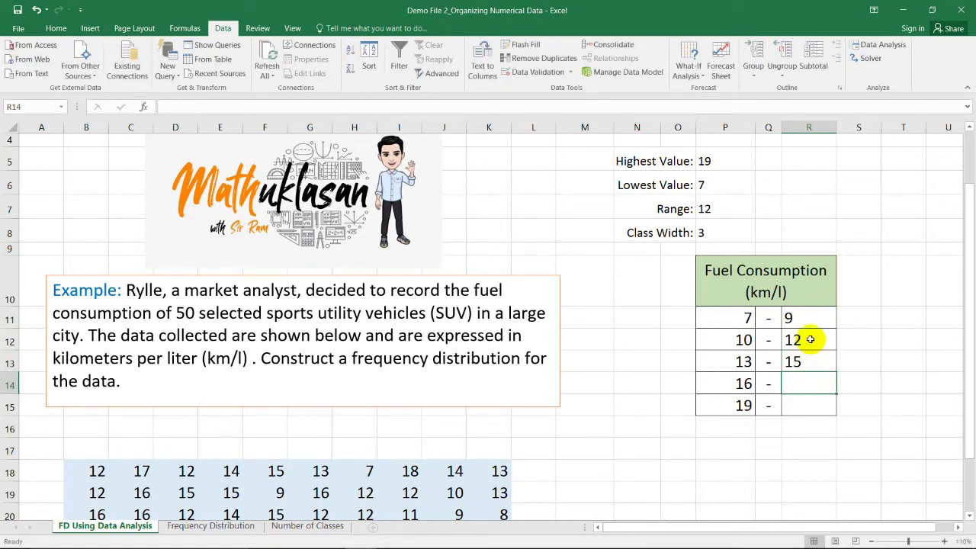
- Make the second upper limit =R11+3 and fill it down to R15
{"action": "double_click", "coordinate": [811, 340]}
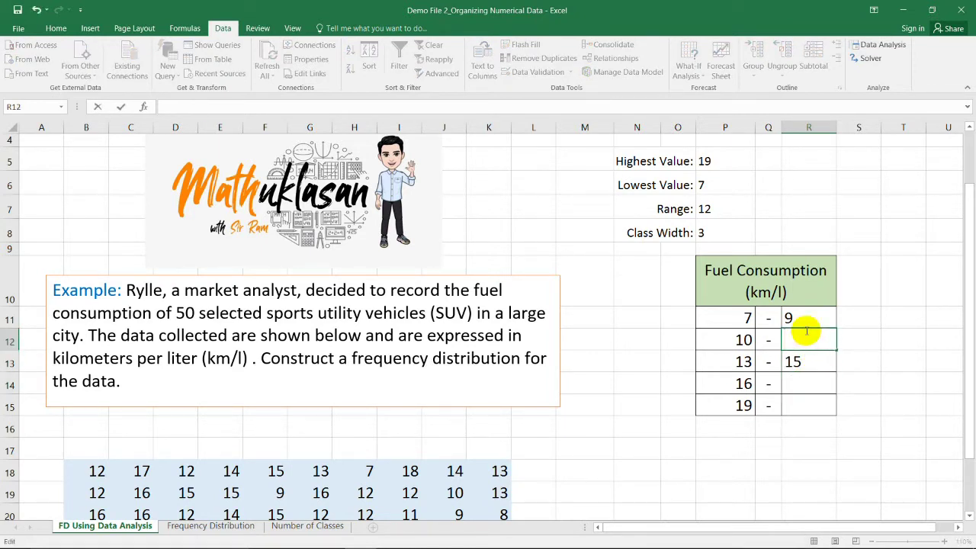
{"action": "type", "text": "="}
{"action": "left_click", "coordinate": [801, 319]}
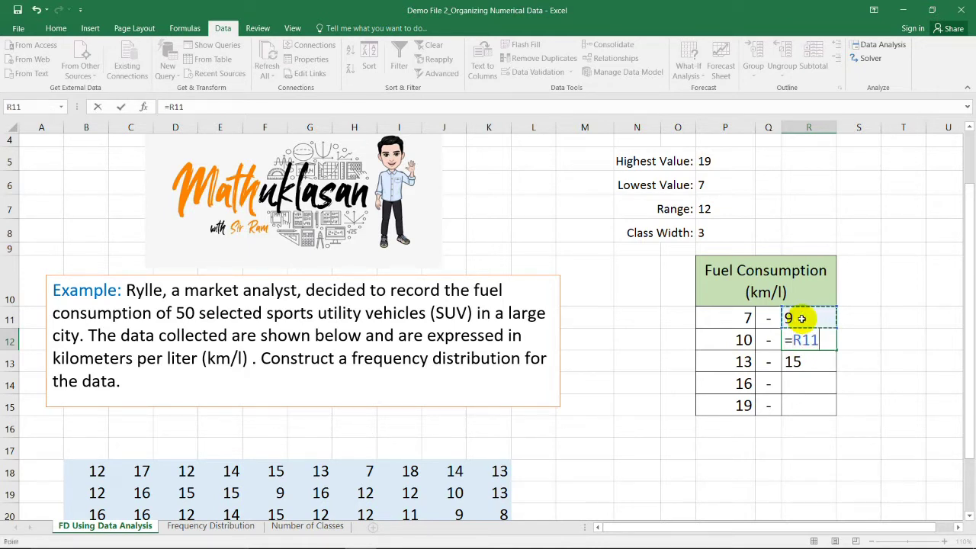
{"action": "type", "text": "+3"}
{"action": "key", "text": "Return"}
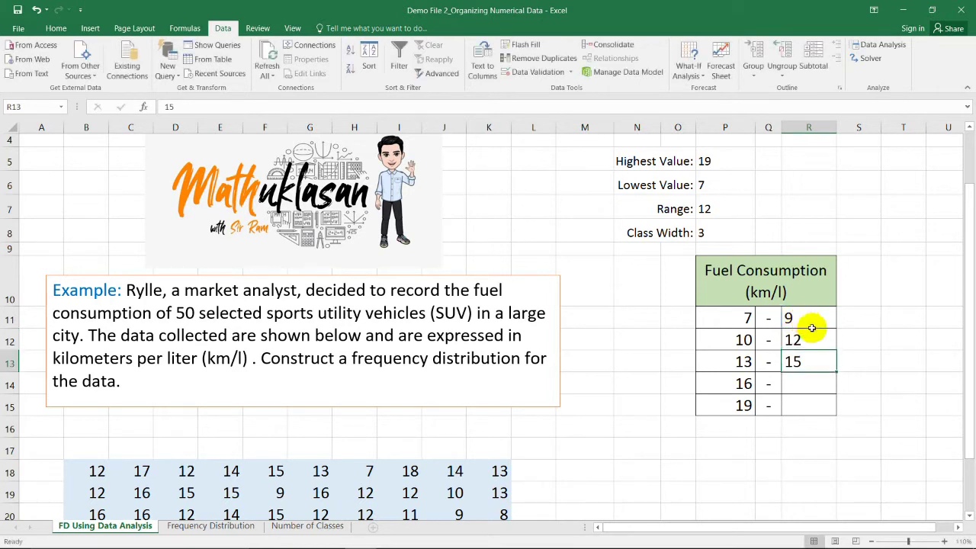
{"action": "left_click", "coordinate": [831, 344]}
{"action": "left_click_drag", "start_coordinate": [834, 350], "coordinate": [835, 418]}
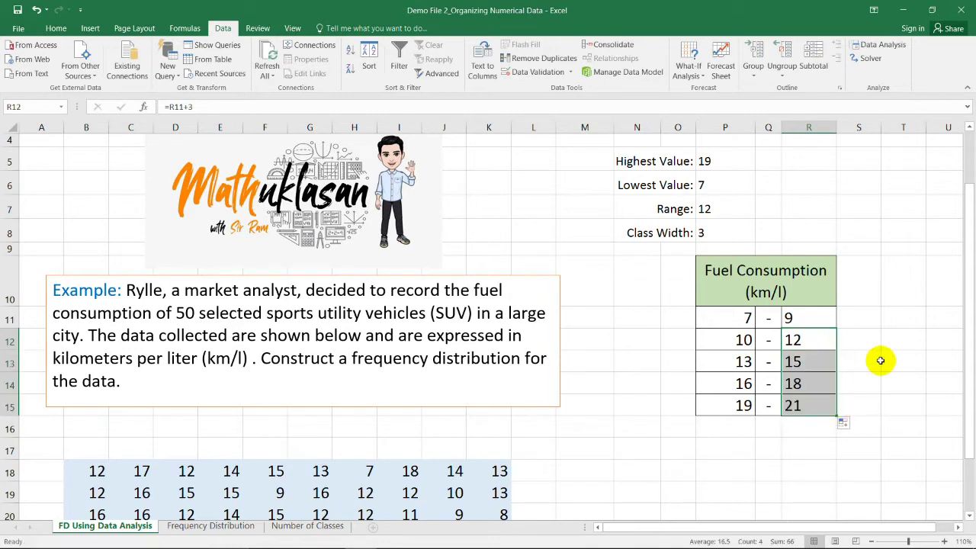
{"action": "scroll", "coordinate": [877, 326], "scroll_direction": "up", "scroll_amount": 1}
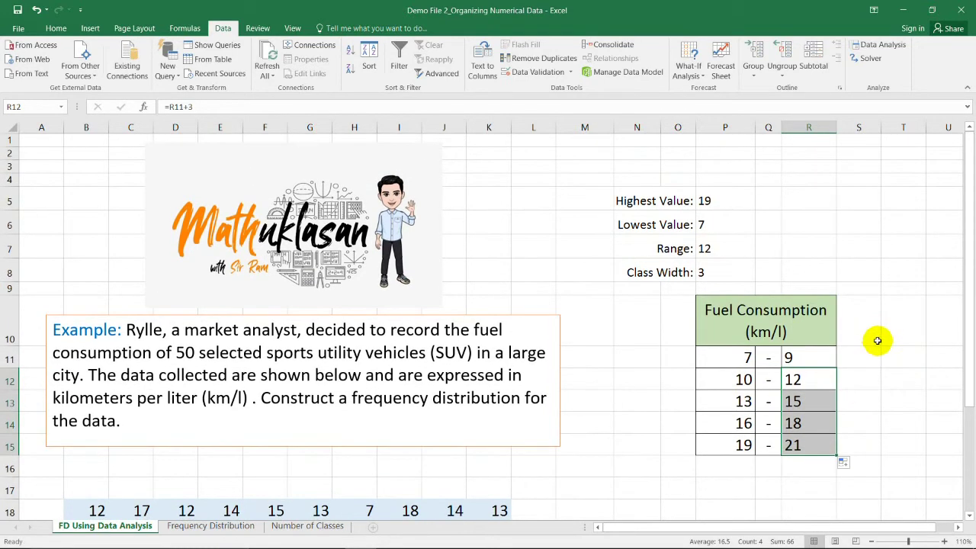
{"action": "left_click", "coordinate": [879, 365]}
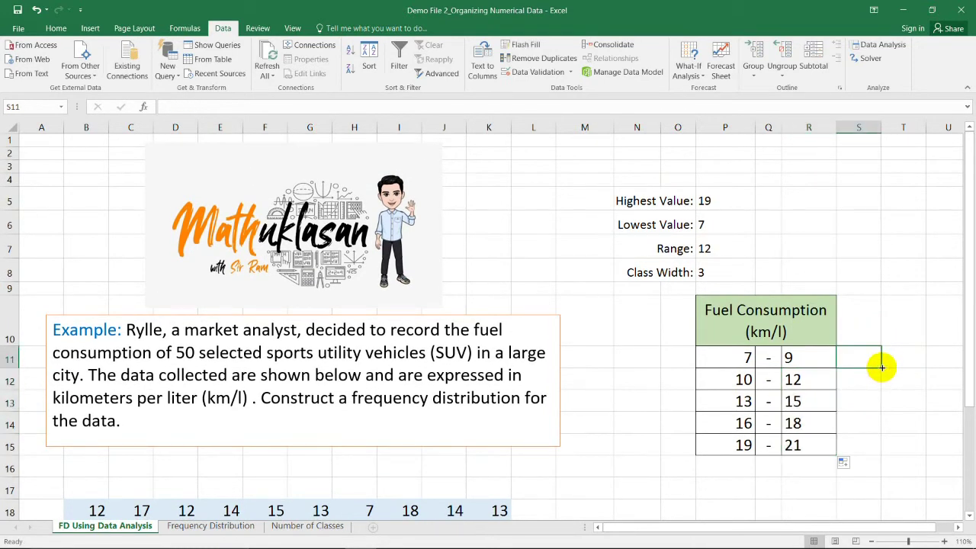
{"action": "key", "text": "Up"}
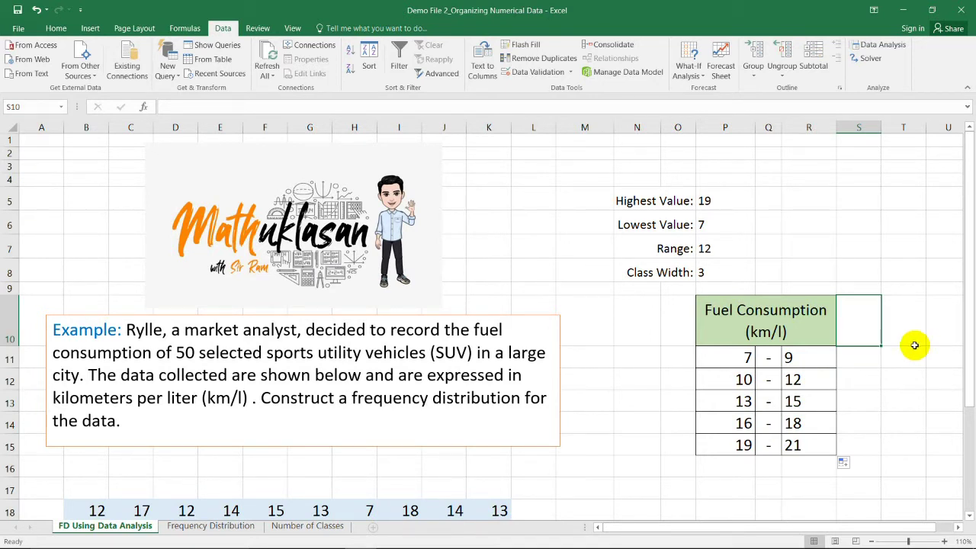
{"action": "left_click_drag", "start_coordinate": [813, 357], "coordinate": [817, 445]}
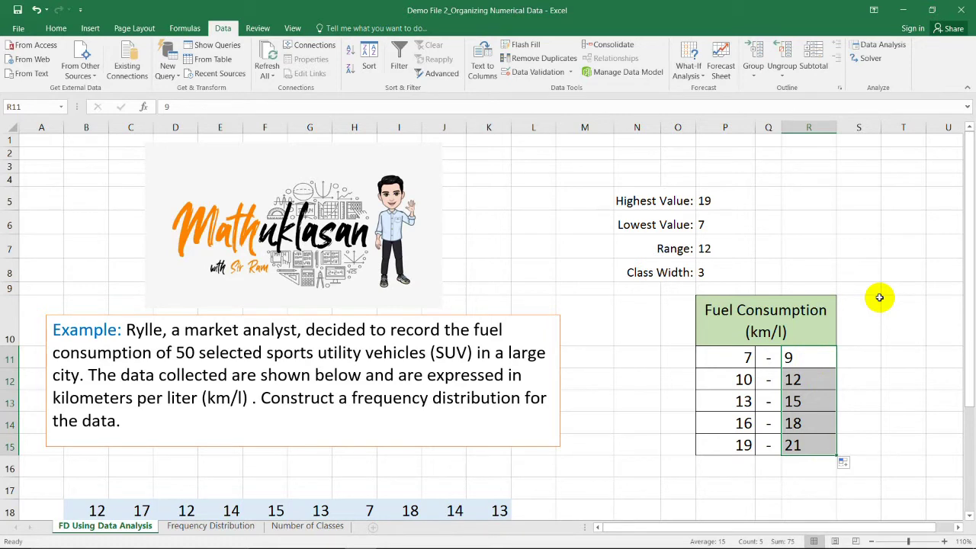
{"action": "scroll", "coordinate": [879, 298], "scroll_direction": "down", "scroll_amount": 1}
{"action": "left_click", "coordinate": [862, 282]}
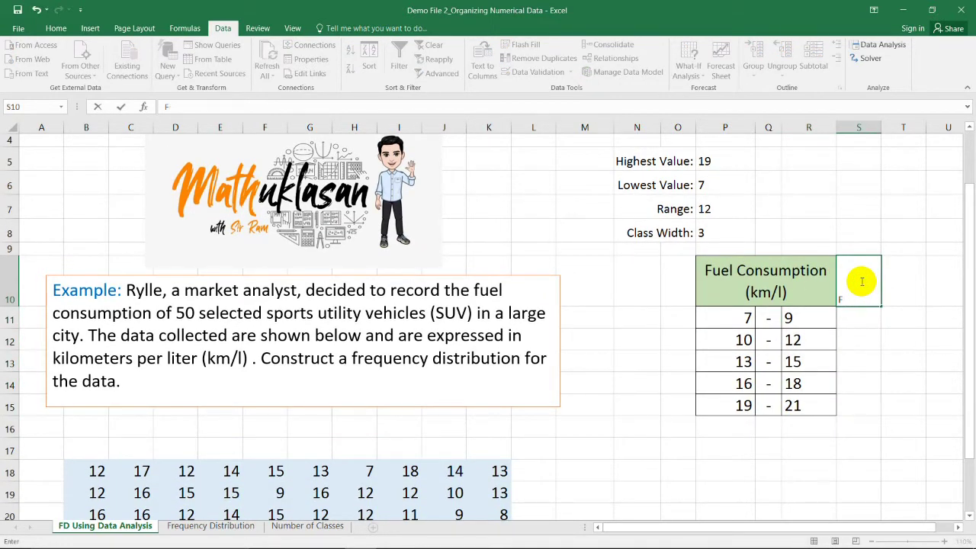
{"action": "left_click", "coordinate": [856, 210]}
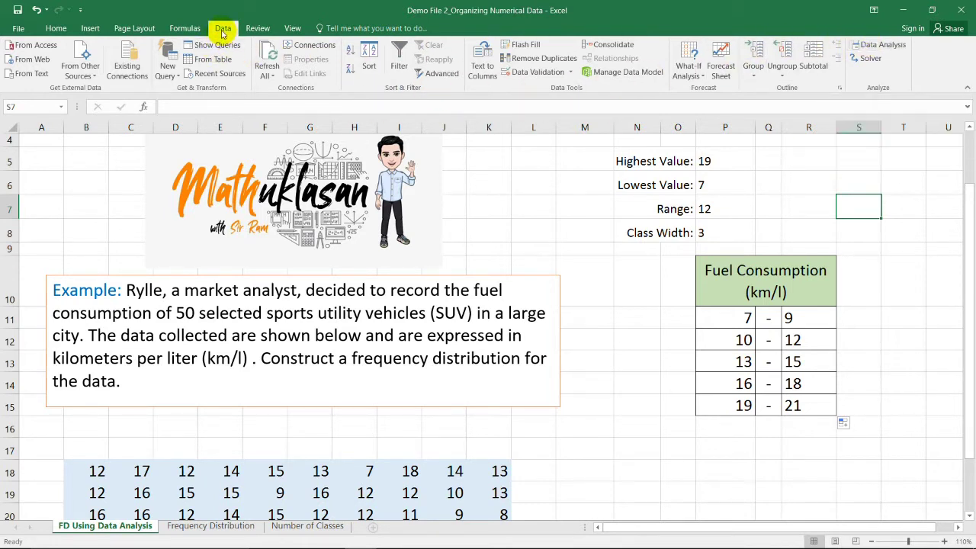
- Start the Histogram analysis tool with Input Range B18:K22
{"action": "left_click", "coordinate": [874, 50]}
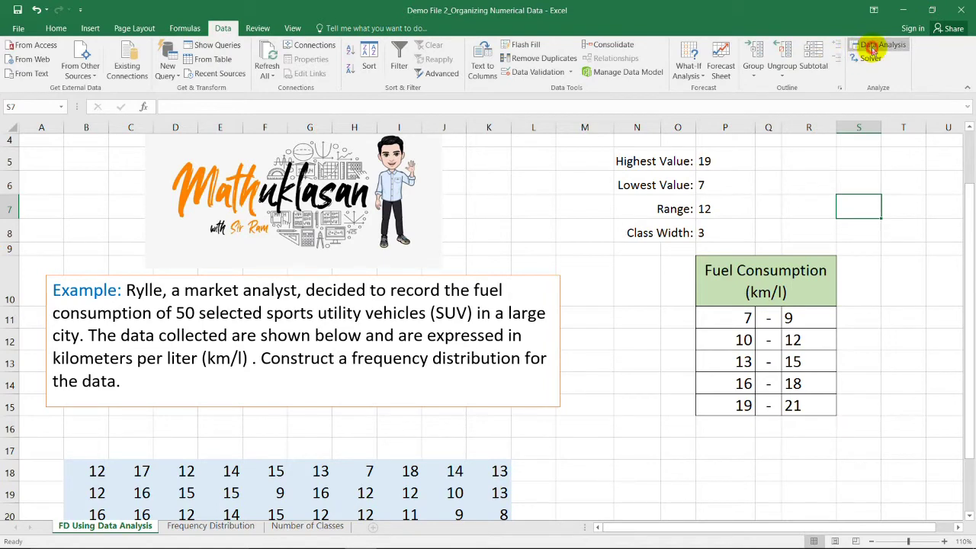
{"action": "left_click_drag", "start_coordinate": [701, 145], "coordinate": [703, 160]}
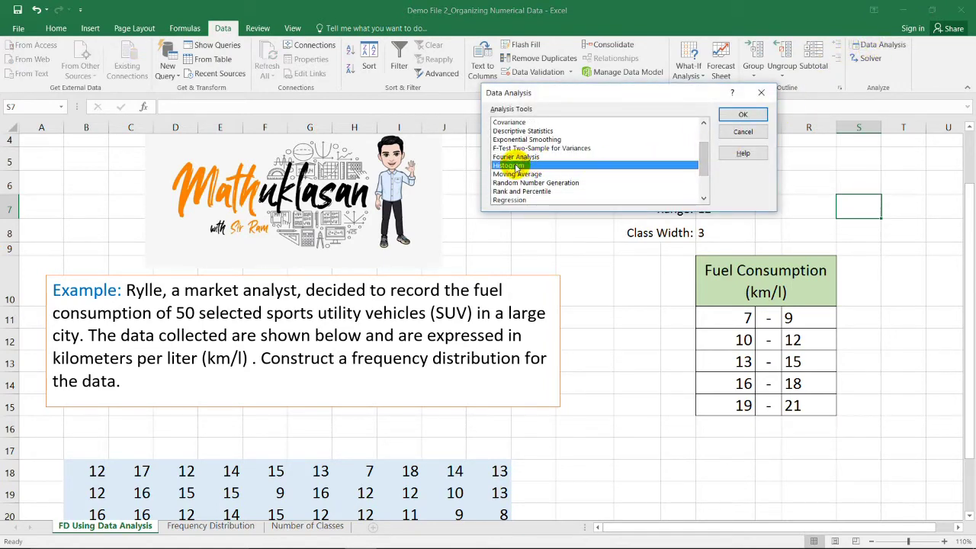
{"action": "left_click", "coordinate": [743, 115]}
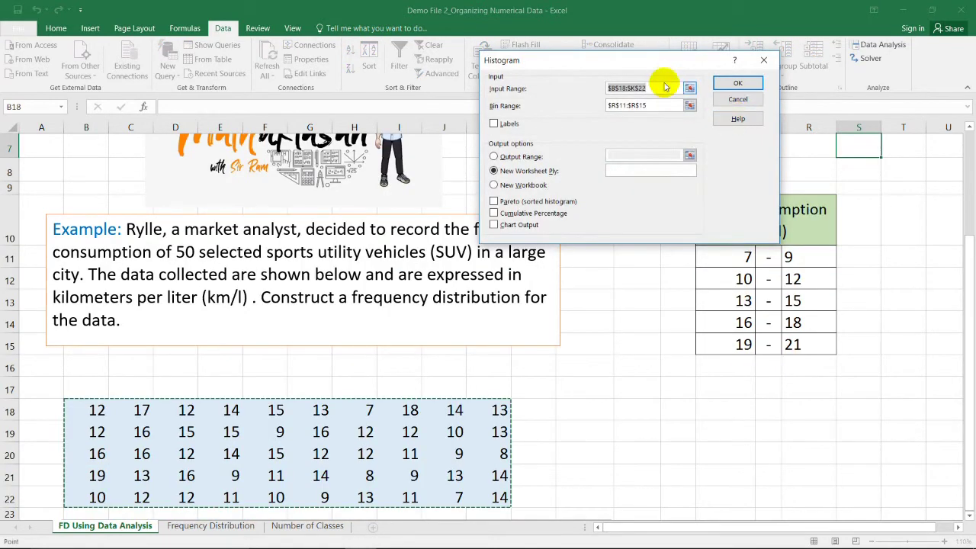
{"action": "left_click_drag", "start_coordinate": [632, 61], "coordinate": [553, 103]}
{"action": "left_click", "coordinate": [593, 122]}
{"action": "key", "text": "Delete"}
{"action": "key", "text": "Delete"}
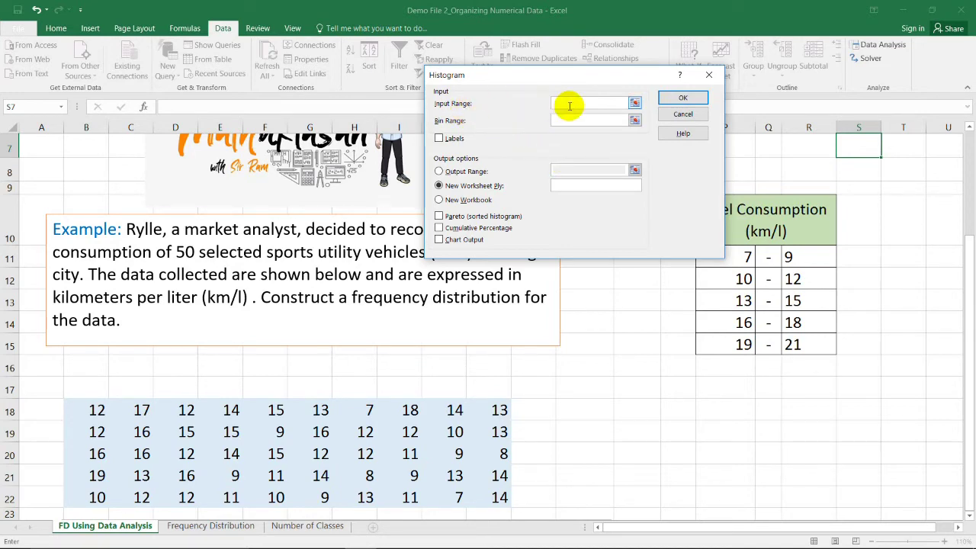
{"action": "scroll", "coordinate": [333, 377], "scroll_direction": "down", "scroll_amount": 2}
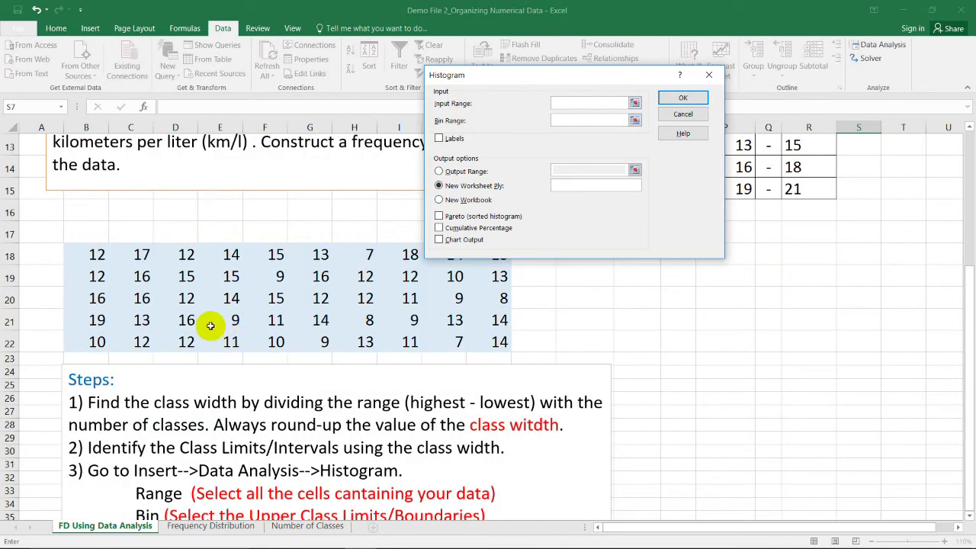
{"action": "left_click_drag", "start_coordinate": [82, 251], "coordinate": [492, 338]}
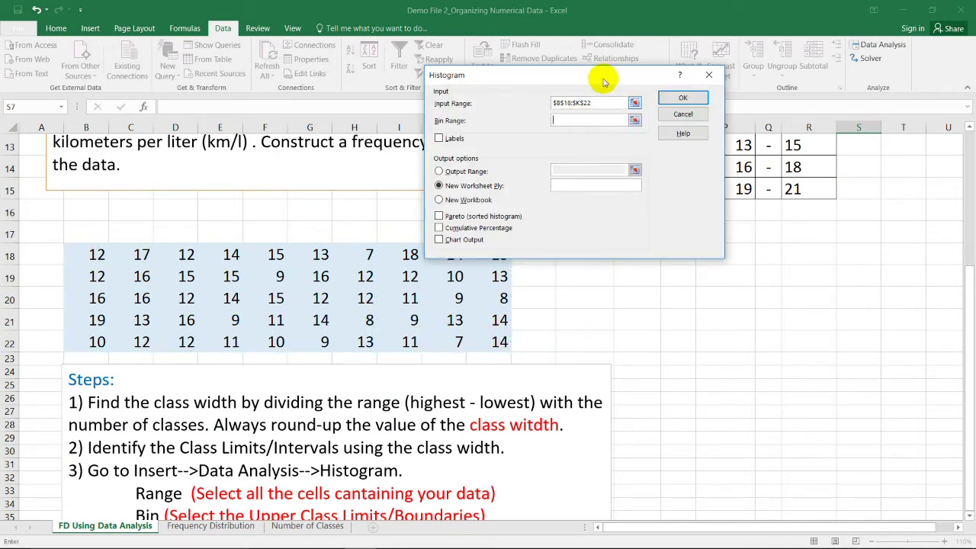
{"action": "left_click_drag", "start_coordinate": [605, 74], "coordinate": [528, 156]}
{"action": "key", "text": "Tab"}
- Set Bin Range R11:R15 and Output Range N17 with Labels off, and run it
{"action": "scroll", "coordinate": [796, 300], "scroll_direction": "up", "scroll_amount": 2}
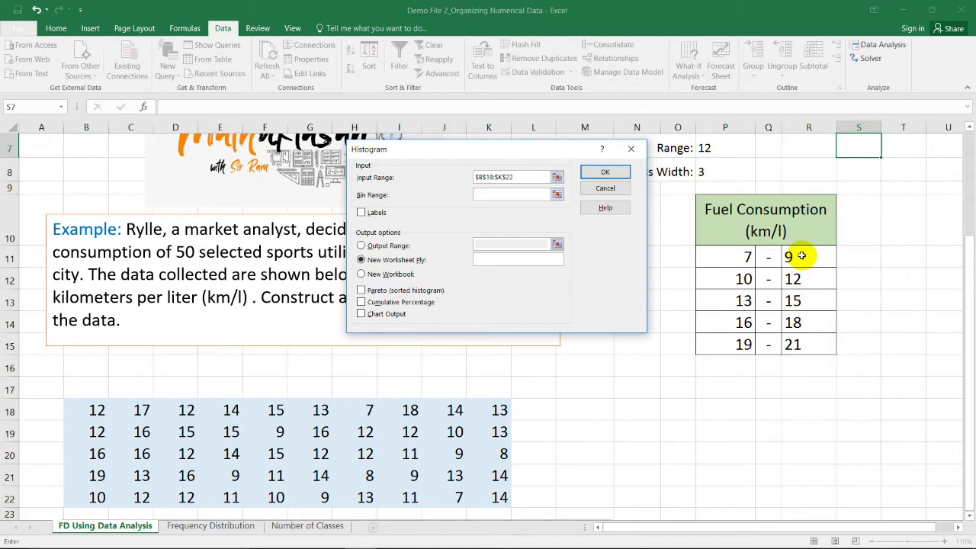
{"action": "left_click_drag", "start_coordinate": [802, 256], "coordinate": [805, 350]}
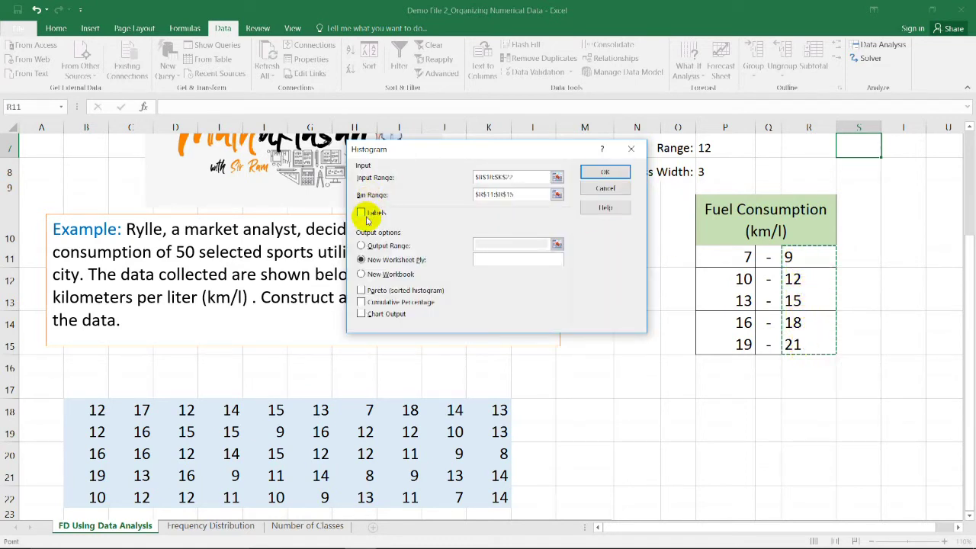
{"action": "left_click", "coordinate": [363, 216]}
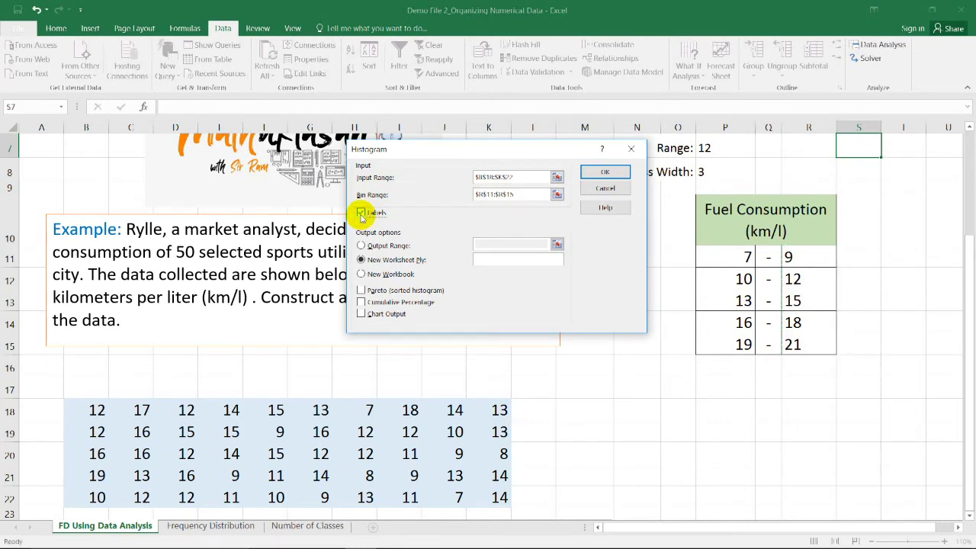
{"action": "left_click", "coordinate": [362, 215]}
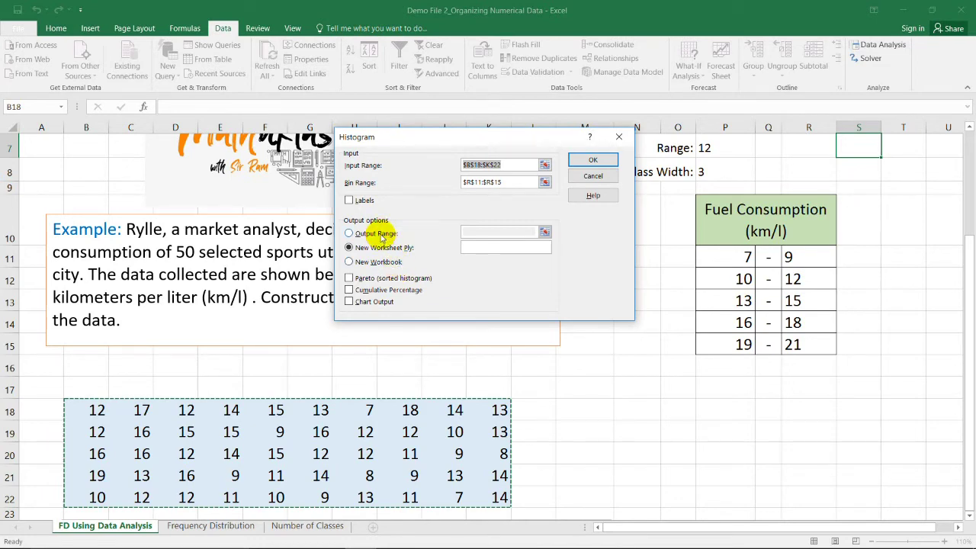
{"action": "left_click", "coordinate": [382, 235]}
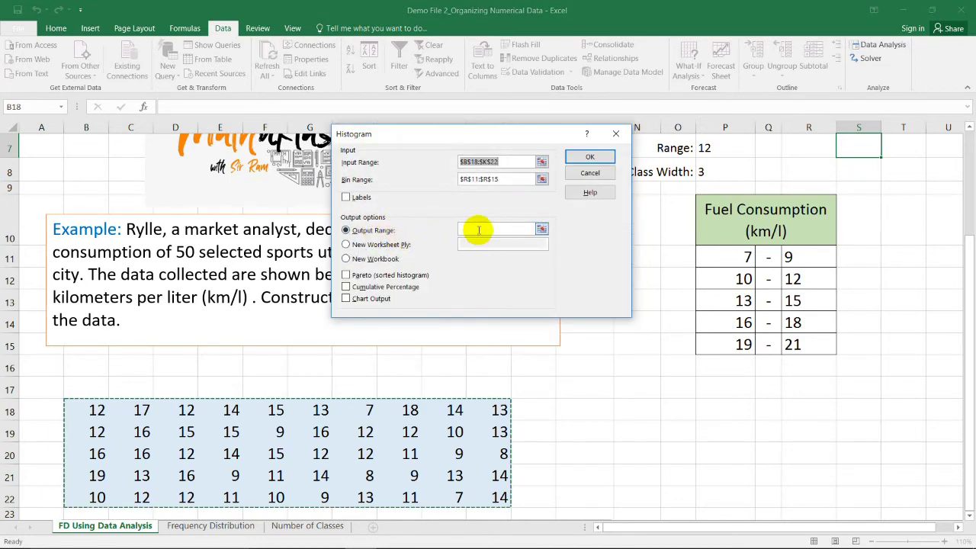
{"action": "left_click", "coordinate": [479, 230]}
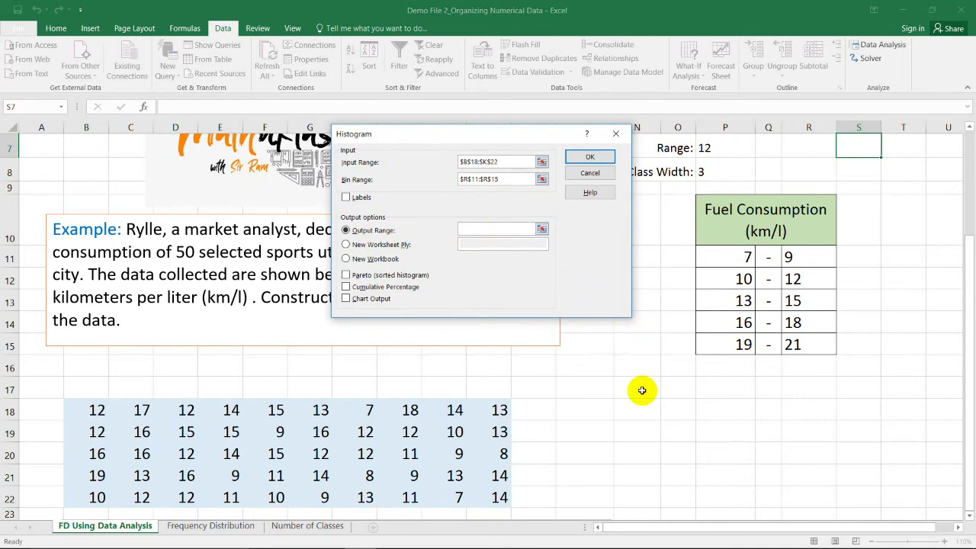
{"action": "left_click_drag", "start_coordinate": [642, 390], "coordinate": [841, 477]}
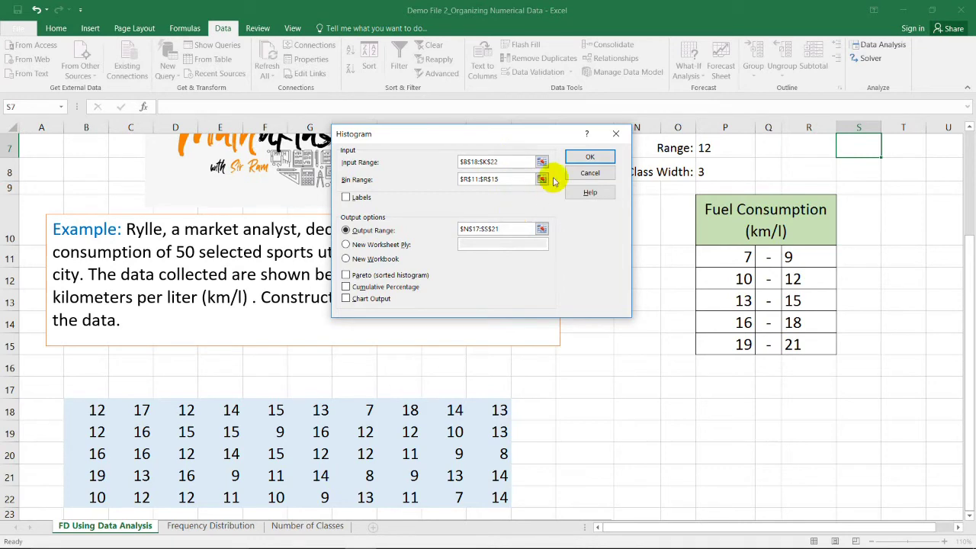
{"action": "left_click", "coordinate": [591, 158]}
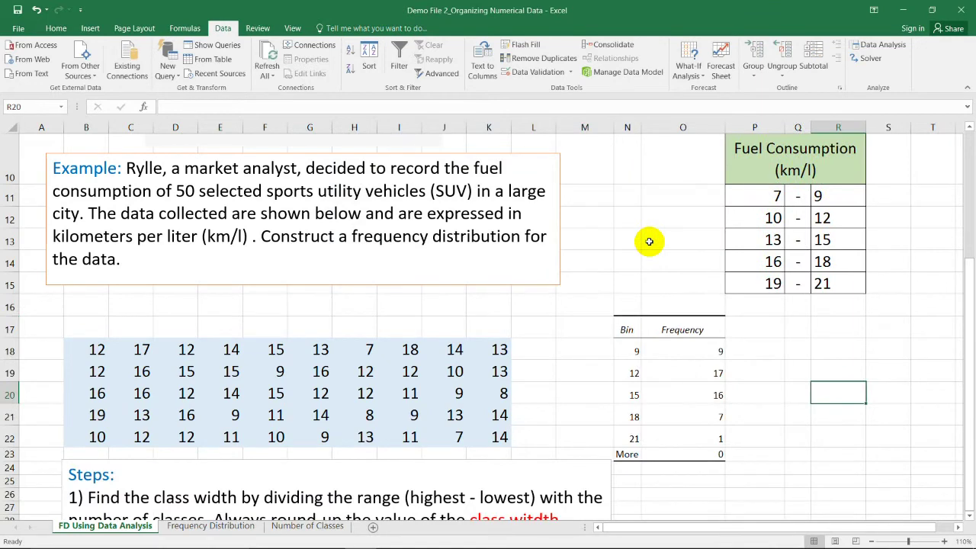
- Check frequencies 9 and 17 against bins 9 and 12 and the class limits
{"action": "left_click", "coordinate": [675, 263]}
{"action": "scroll", "coordinate": [768, 338], "scroll_direction": "down", "scroll_amount": 2}
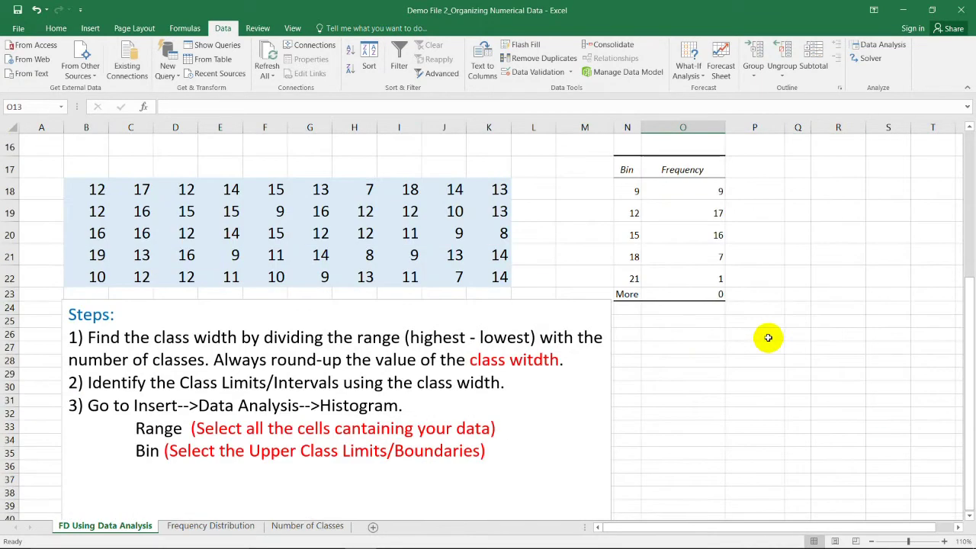
{"action": "left_click_drag", "start_coordinate": [656, 191], "coordinate": [713, 279]}
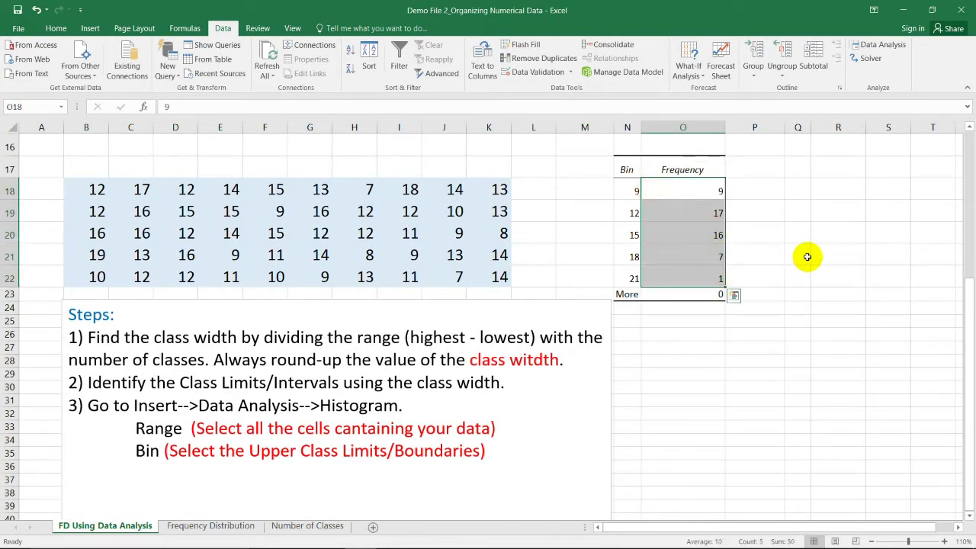
{"action": "scroll", "coordinate": [807, 257], "scroll_direction": "up", "scroll_amount": 2}
{"action": "left_click", "coordinate": [711, 354]}
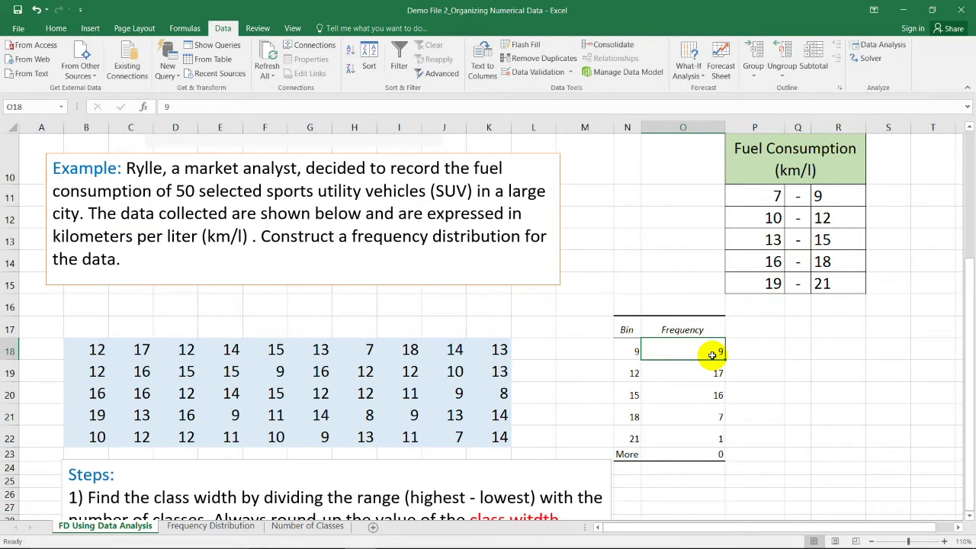
{"action": "left_click", "coordinate": [634, 349]}
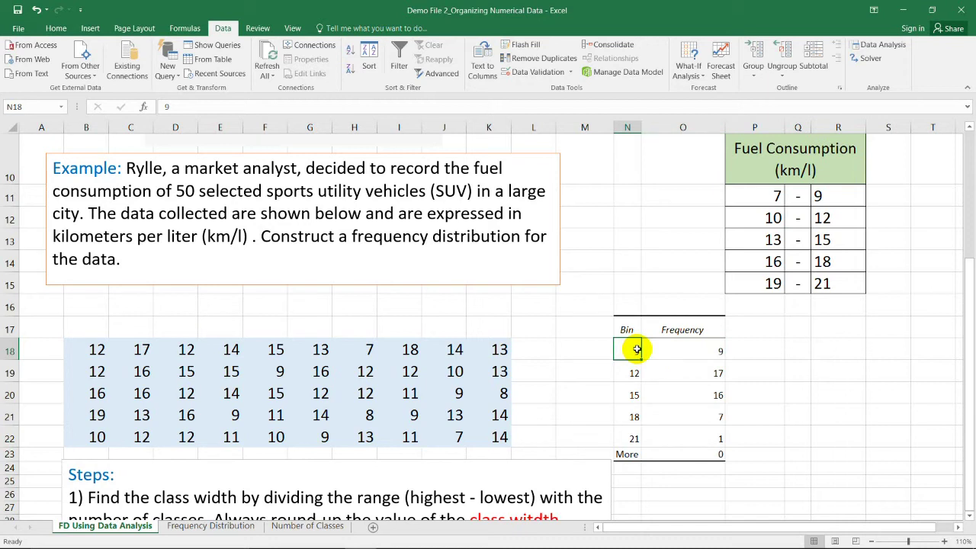
{"action": "left_click", "coordinate": [720, 373]}
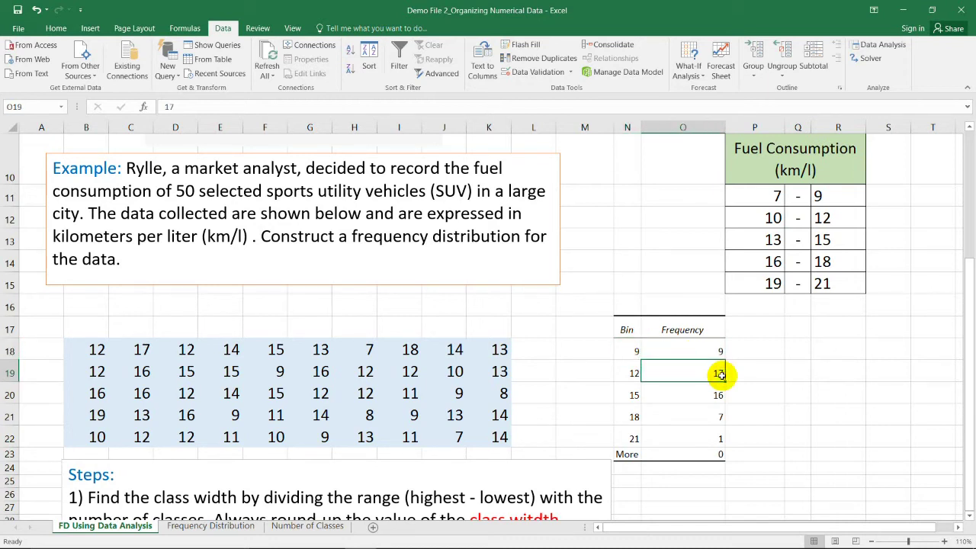
{"action": "left_click_drag", "start_coordinate": [769, 218], "coordinate": [815, 219]}
{"action": "left_click", "coordinate": [632, 373]}
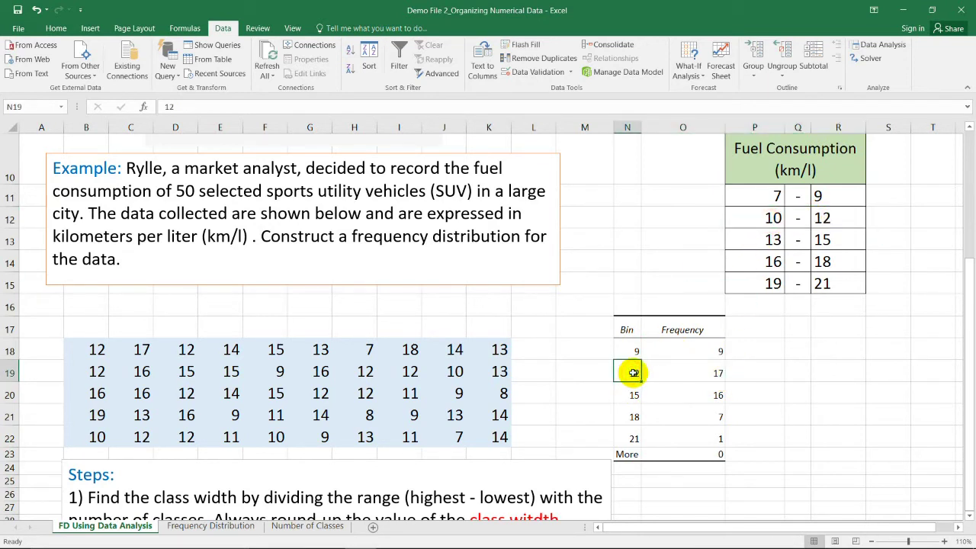
- Label bins 9 and 12 as '7-' and '10-' in M18:M19, then select the frequencies
{"action": "double_click", "coordinate": [593, 347]}
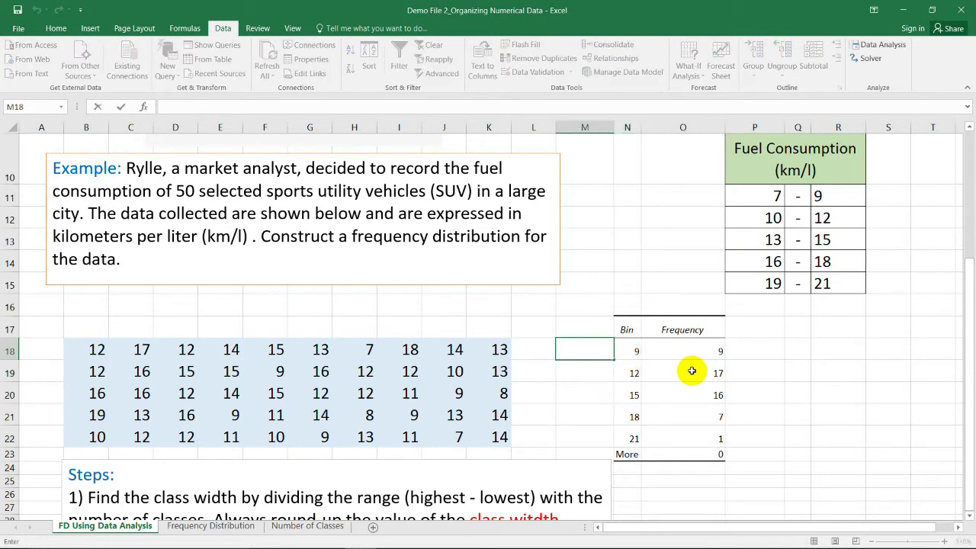
{"action": "type", "text": "7-"}
{"action": "key", "text": "Return"}
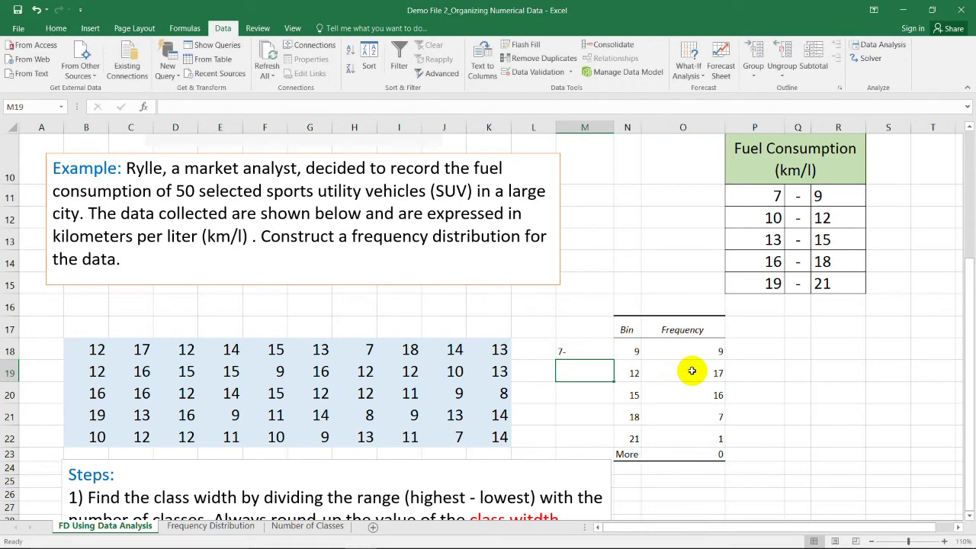
{"action": "type", "text": "10-"}
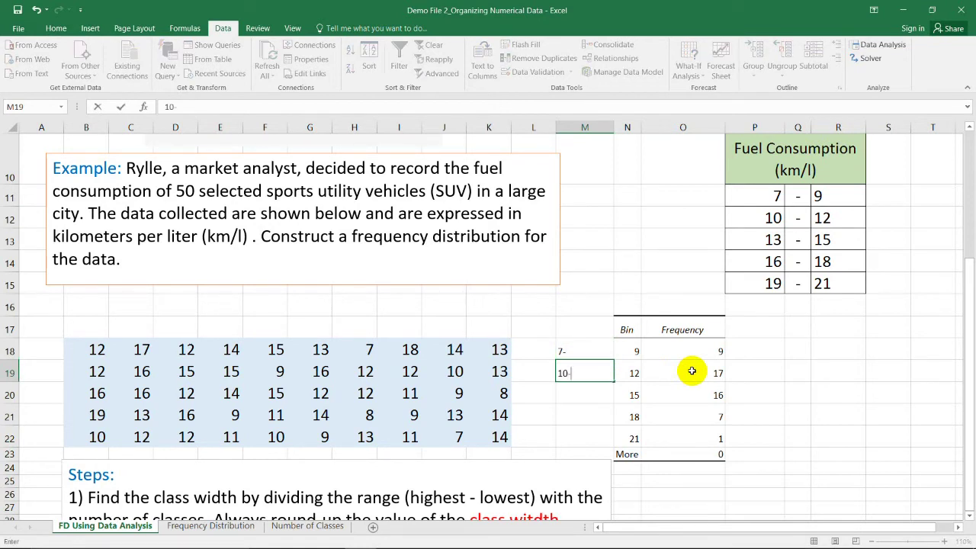
{"action": "key", "text": "Return"}
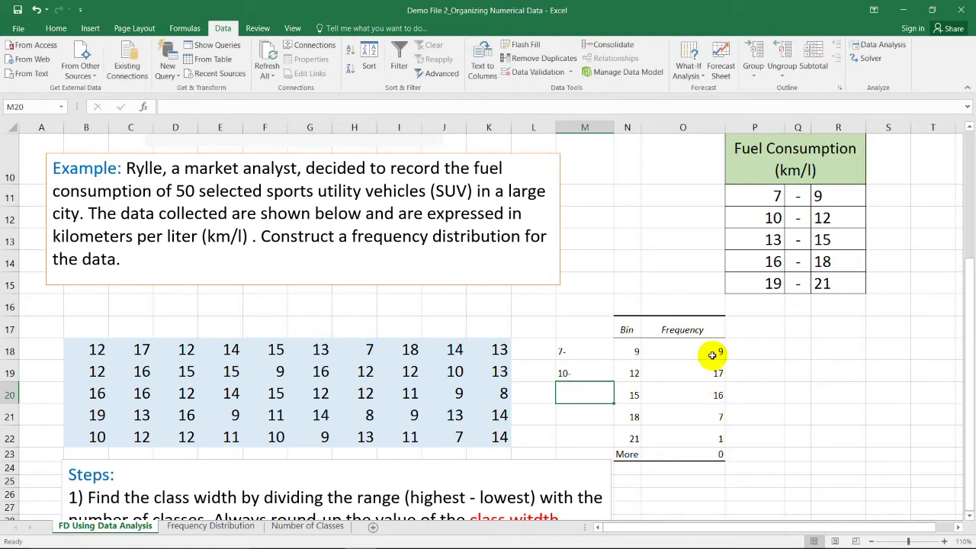
{"action": "left_click_drag", "start_coordinate": [711, 355], "coordinate": [721, 439]}
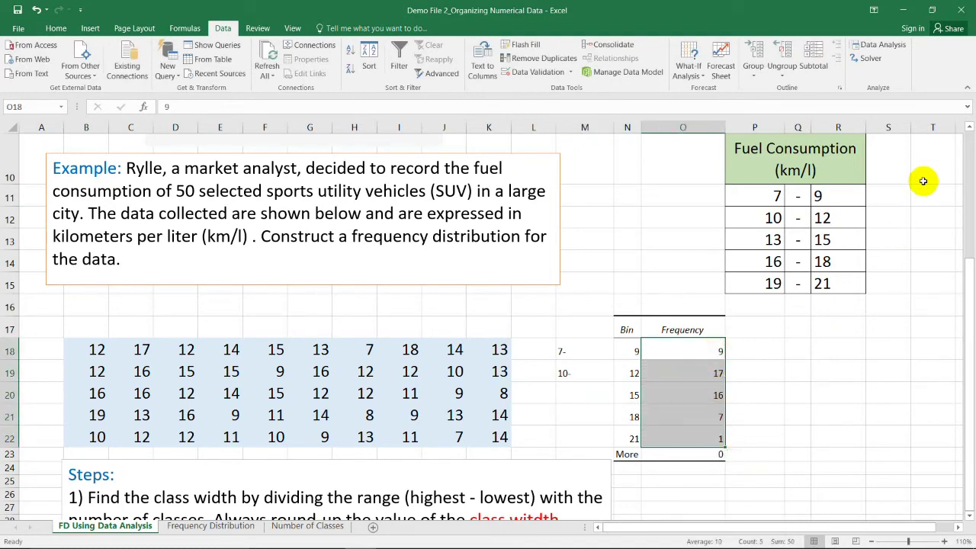
- Enter the heading 'Frequency' in S10 beside the class-limits table
{"action": "left_click", "coordinate": [885, 160]}
{"action": "scroll", "coordinate": [911, 207], "scroll_direction": "up", "scroll_amount": 1}
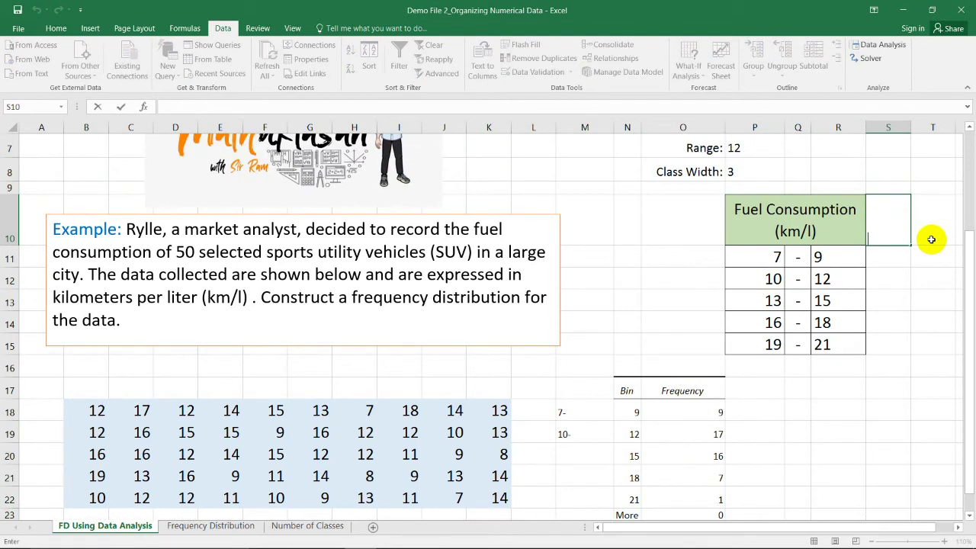
{"action": "type", "text": "Frequency"}
{"action": "key", "text": "Return"}
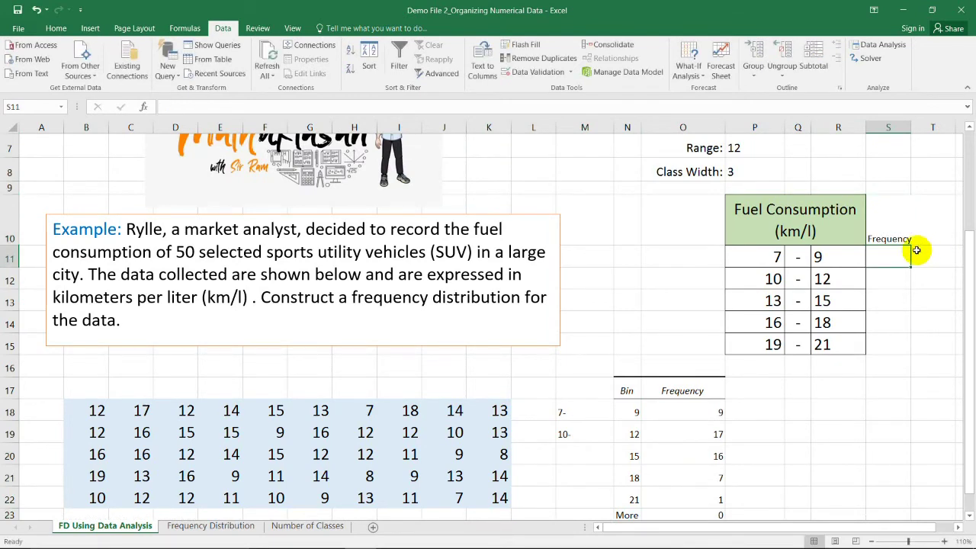
- Try a formula referencing the first frequency, fill it down the five classes, then clear it
{"action": "scroll", "coordinate": [917, 250], "scroll_direction": "down", "scroll_amount": 2}
{"action": "scroll", "coordinate": [921, 250], "scroll_direction": "up", "scroll_amount": 1}
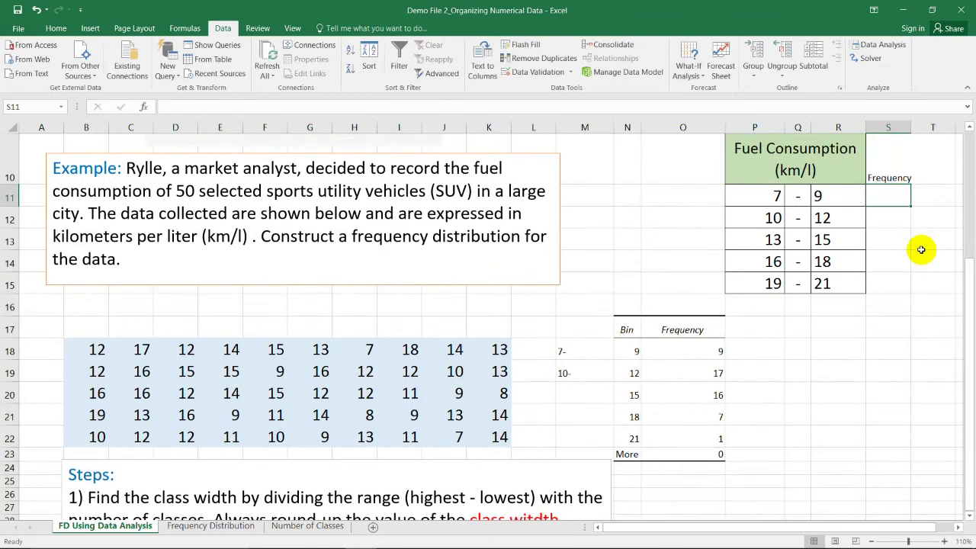
{"action": "type", "text": "="}
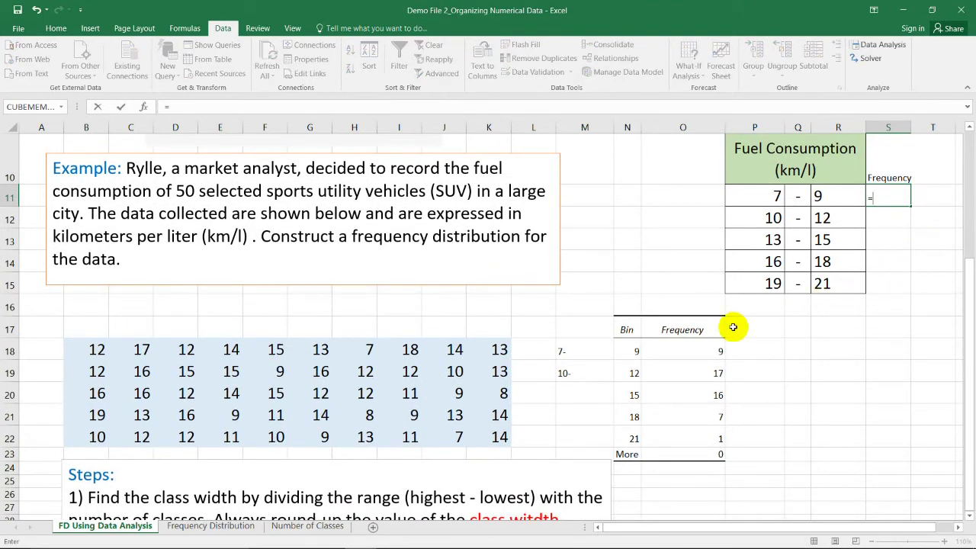
{"action": "mouse_move", "coordinate": [718, 349]}
{"action": "left_mouse_down"}
{"action": "mouse_move", "coordinate": [720, 428]}
{"action": "mouse_move", "coordinate": [719, 348]}
{"action": "left_mouse_up"}
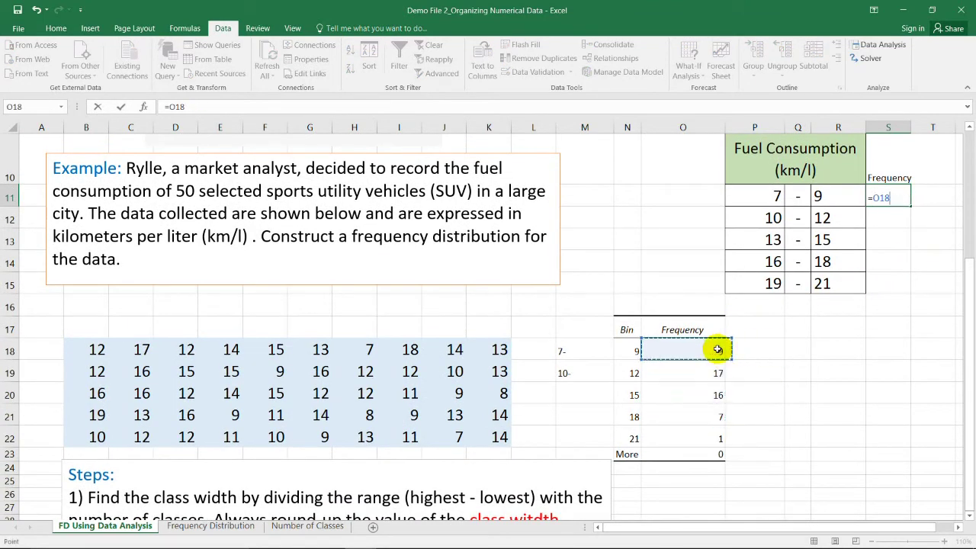
{"action": "key", "text": "Return"}
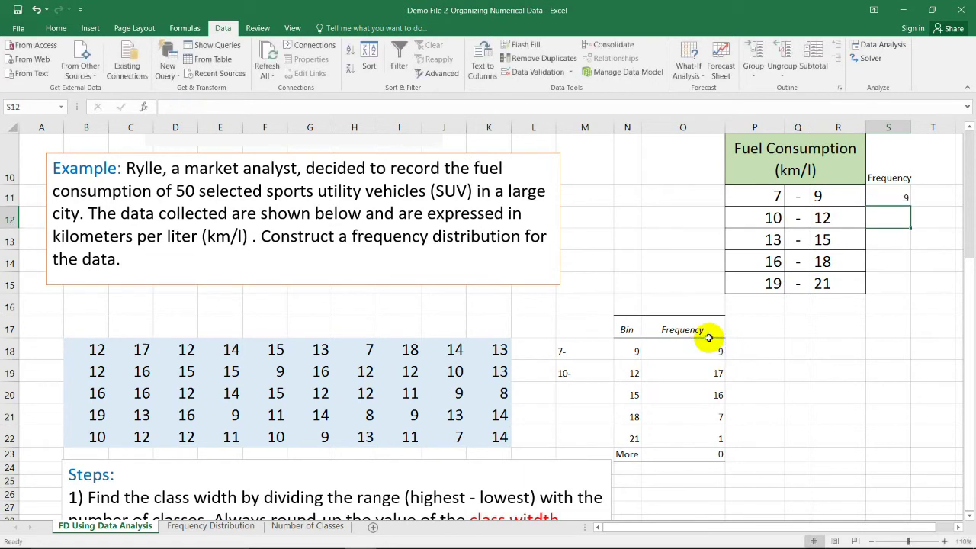
{"action": "left_click", "coordinate": [904, 194]}
{"action": "left_click_drag", "start_coordinate": [910, 207], "coordinate": [911, 293]}
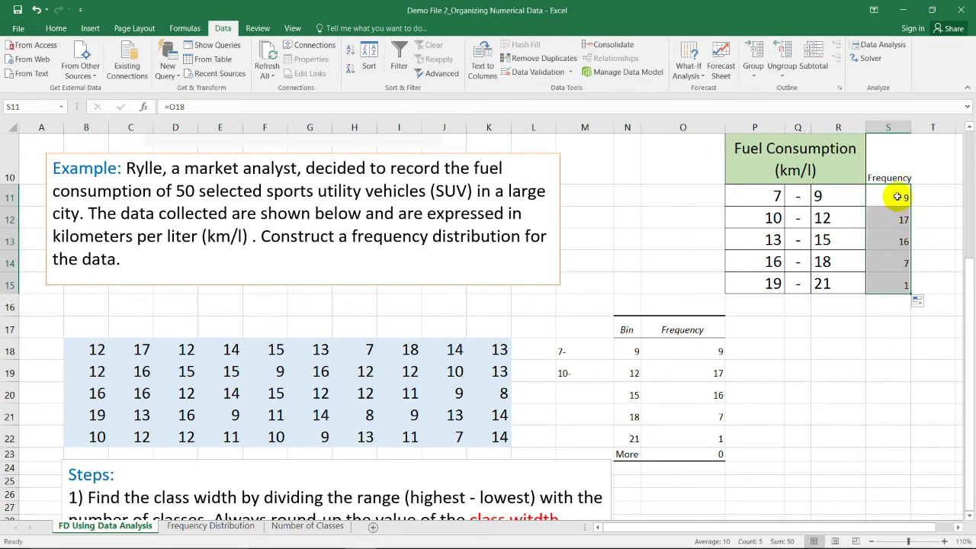
{"action": "key", "text": "Delete"}
{"action": "left_click", "coordinate": [766, 372]}
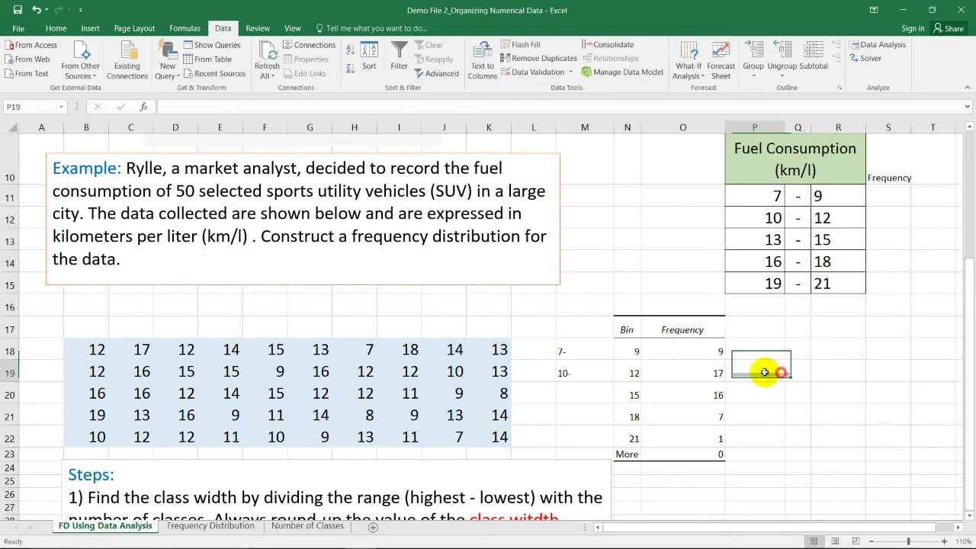
- Copy frequencies 9, 17, 16, 7 and 1 from O18:O22 and paste them into S11
{"action": "left_click_drag", "start_coordinate": [705, 350], "coordinate": [708, 436]}
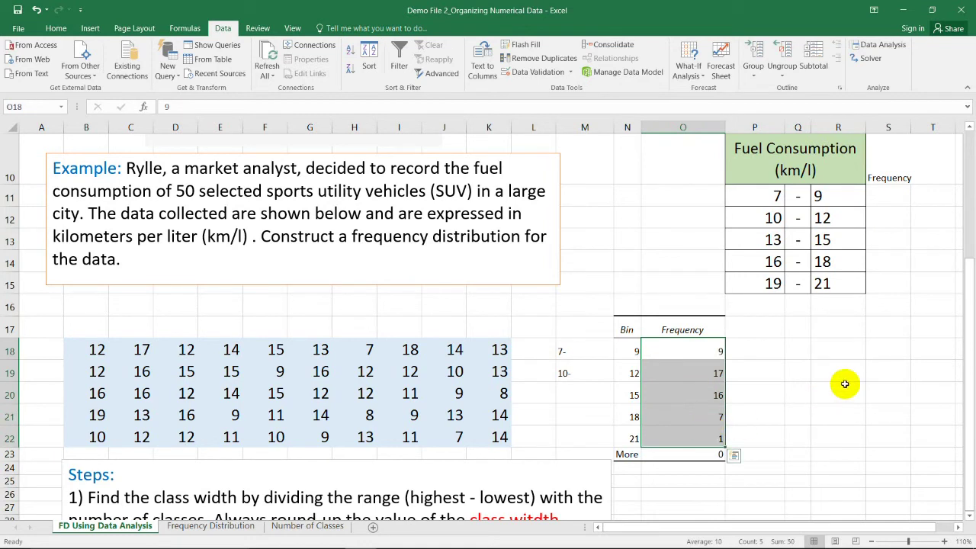
{"action": "key", "text": "ctrl+c"}
{"action": "left_click", "coordinate": [889, 196]}
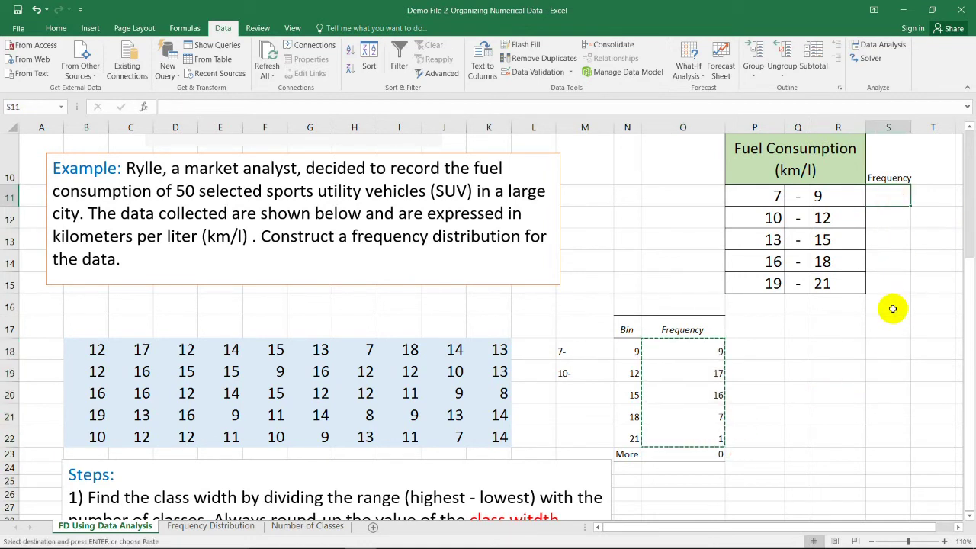
{"action": "key", "text": "ctrl+v"}
{"action": "left_click", "coordinate": [887, 366]}
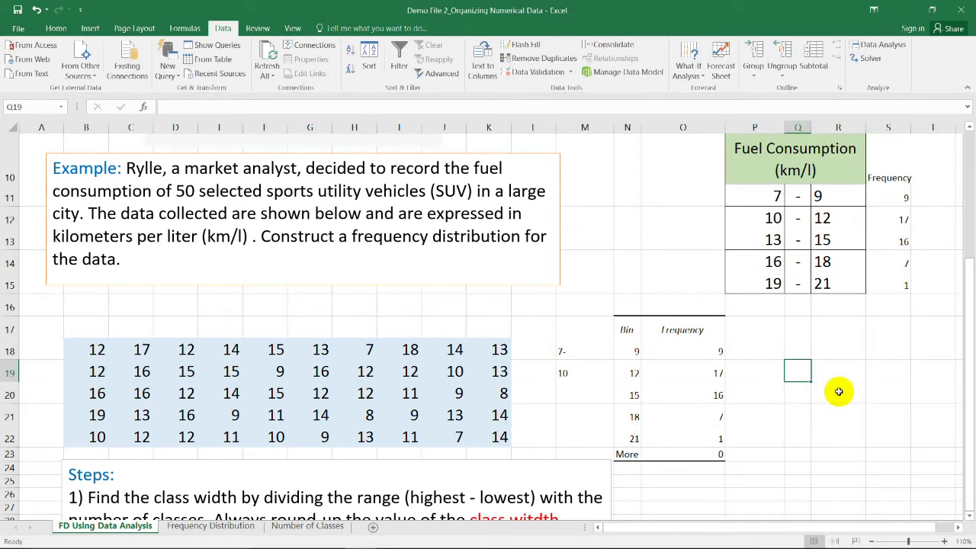
- Open the Data Analysis tool list over the Fuel Consumption worksheet
{"action": "left_click", "coordinate": [774, 348]}
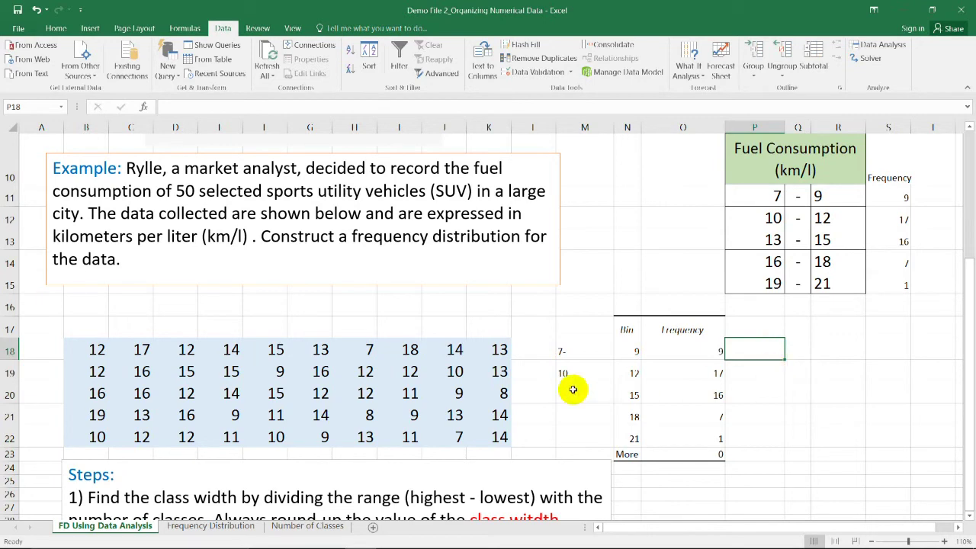
{"action": "scroll", "coordinate": [506, 387], "scroll_direction": "down", "scroll_amount": 1}
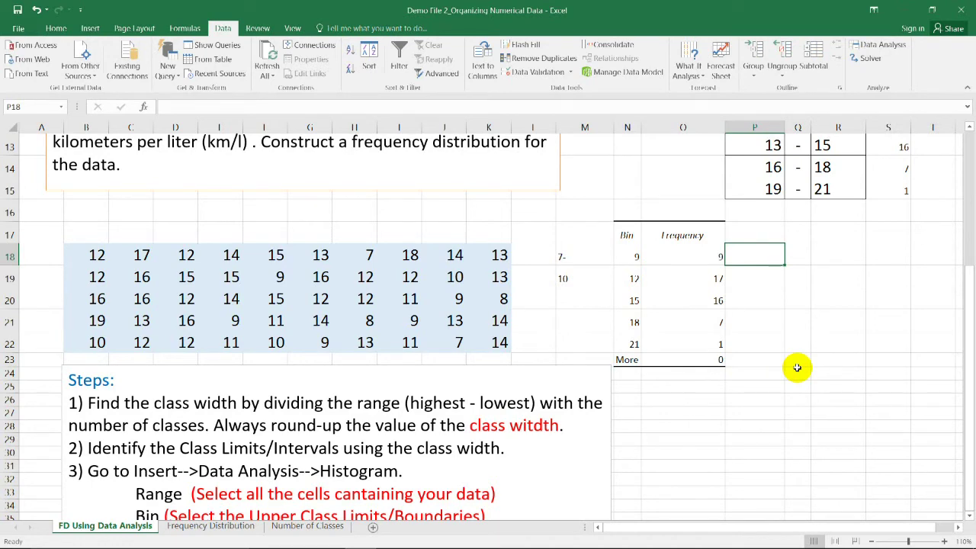
{"action": "scroll", "coordinate": [797, 367], "scroll_direction": "up", "scroll_amount": 1}
{"action": "left_click", "coordinate": [762, 369]}
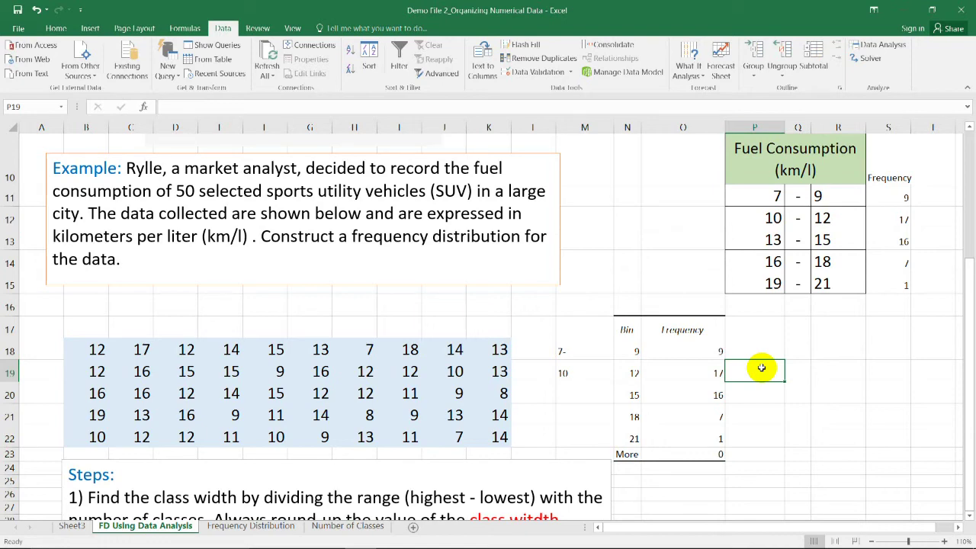
- Run Histogram on the existing input and bin ranges to a new sheet with Pareto output on
{"action": "left_click", "coordinate": [883, 47]}
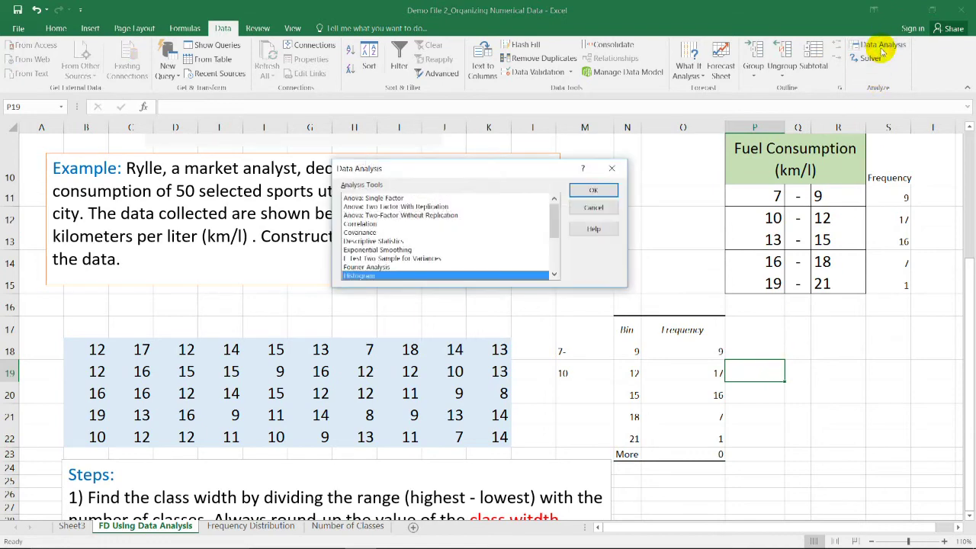
{"action": "left_click", "coordinate": [579, 192]}
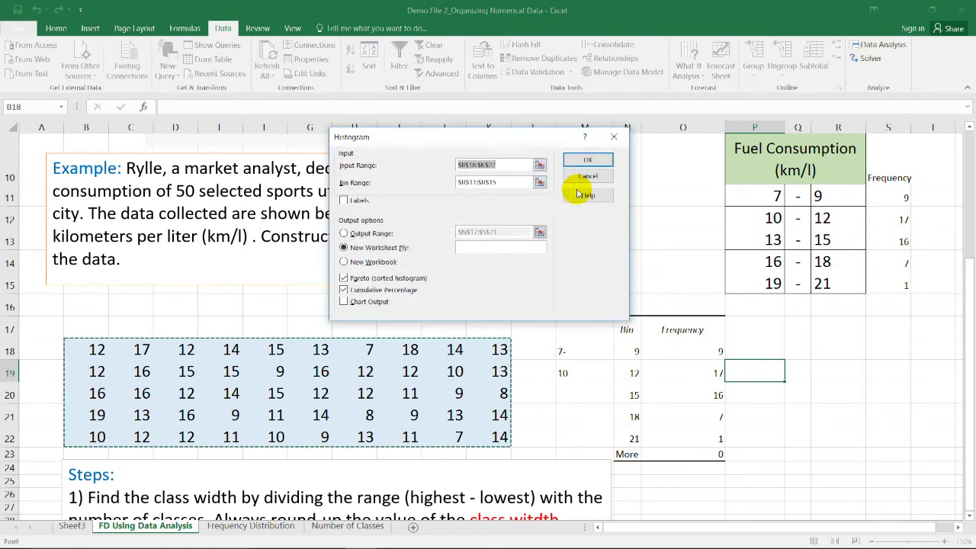
{"action": "left_click", "coordinate": [501, 165]}
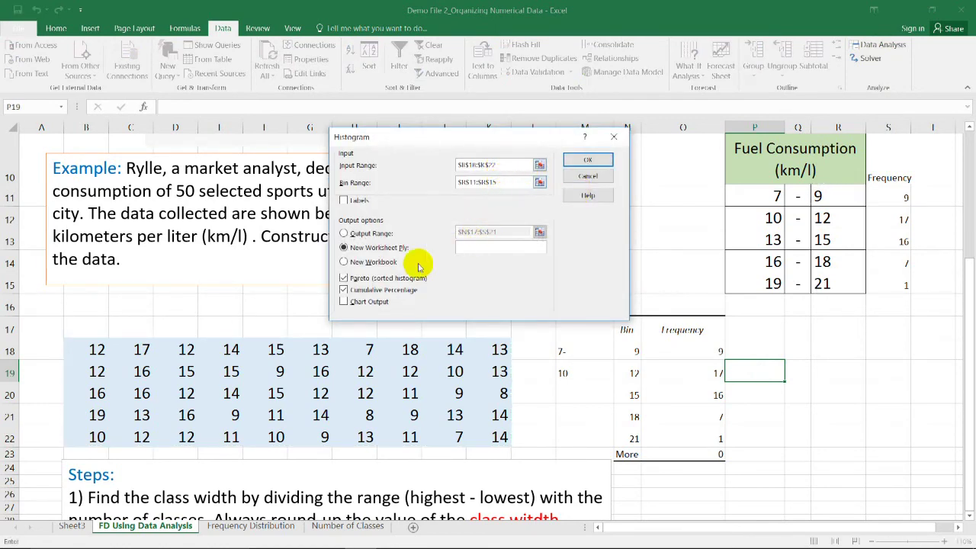
{"action": "left_click", "coordinate": [343, 278]}
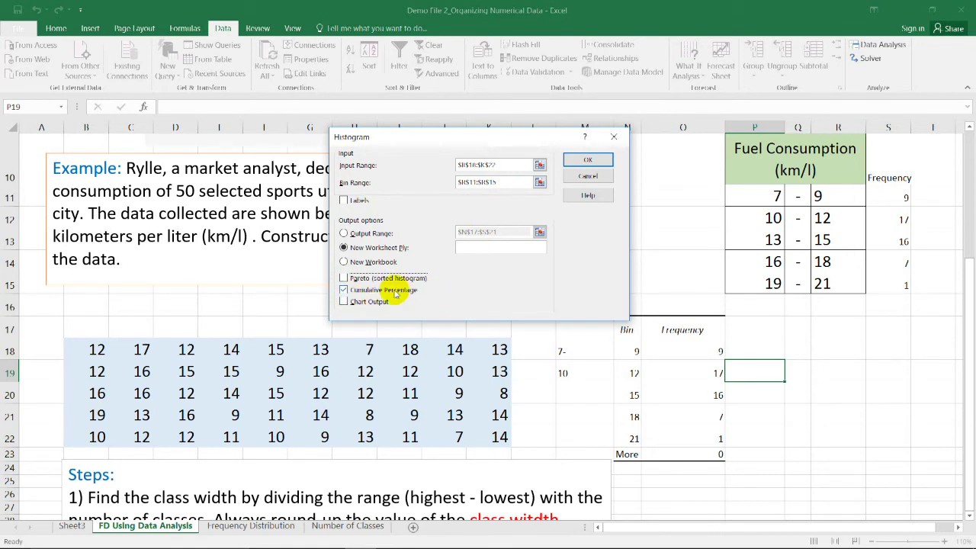
{"action": "left_click", "coordinate": [344, 279]}
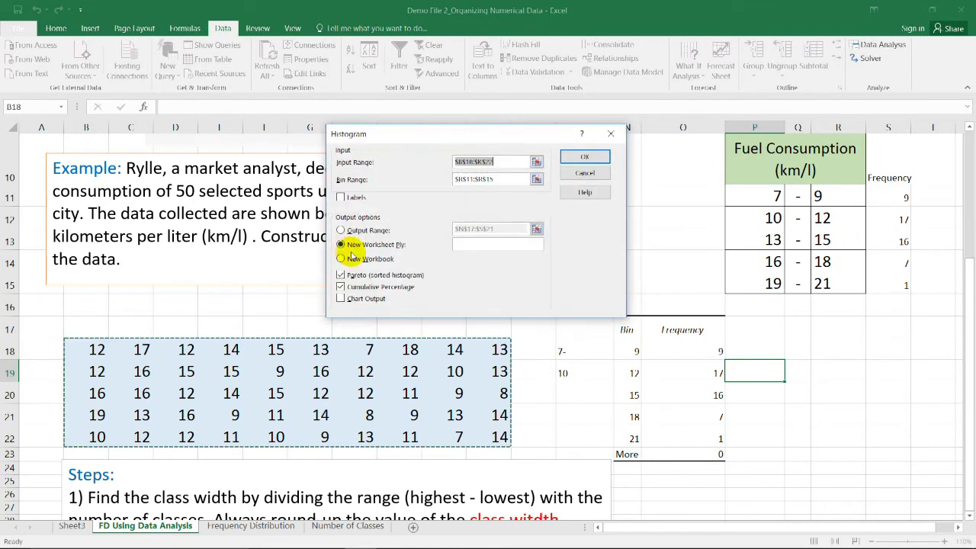
{"action": "left_click", "coordinate": [585, 158]}
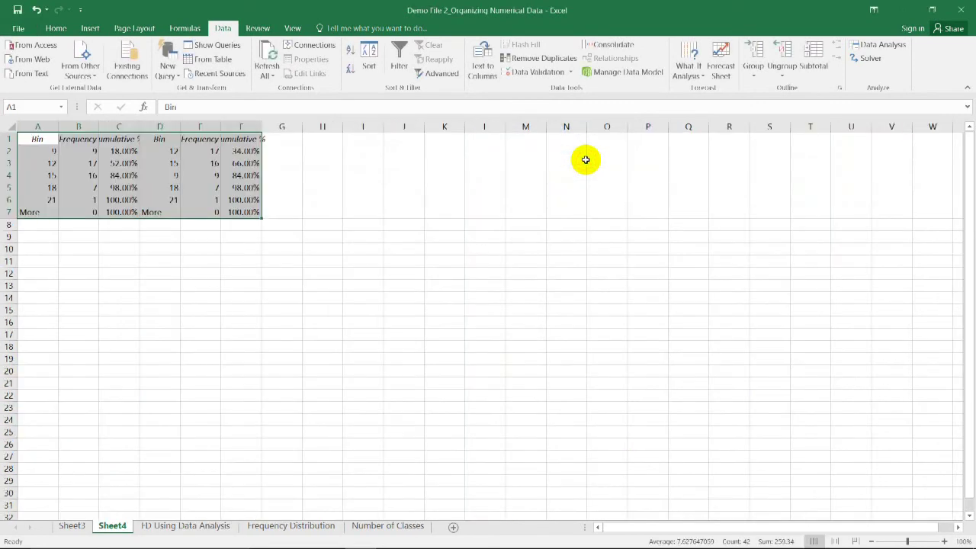
- AutoFit Sheet4 columns B, C, D and F so the Frequency, Cumulative % and Bin headings show
{"action": "double_click", "coordinate": [99, 127]}
{"action": "double_click", "coordinate": [141, 126]}
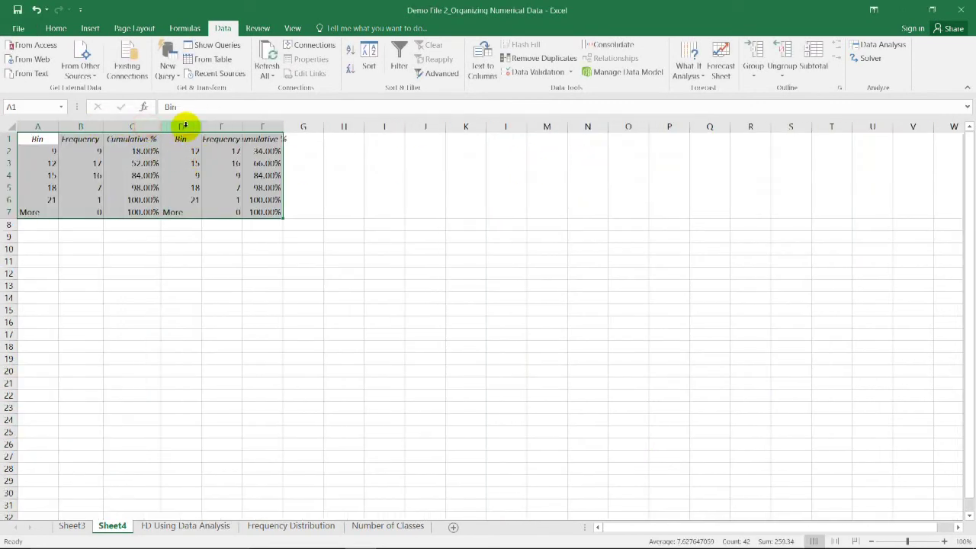
{"action": "double_click", "coordinate": [200, 127]}
{"action": "left_click", "coordinate": [404, 189]}
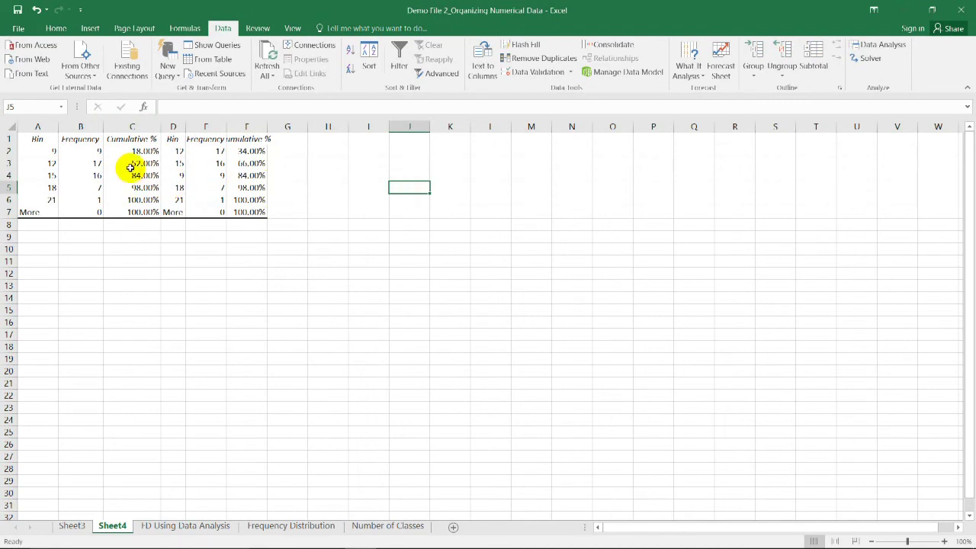
{"action": "left_click", "coordinate": [144, 152]}
{"action": "left_click_drag", "start_coordinate": [145, 153], "coordinate": [82, 195]}
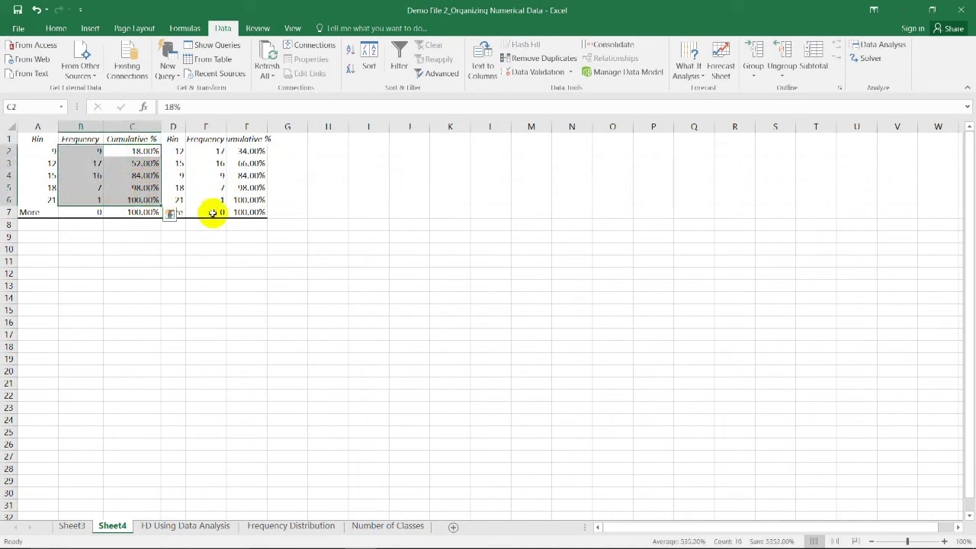
{"action": "left_click", "coordinate": [463, 226]}
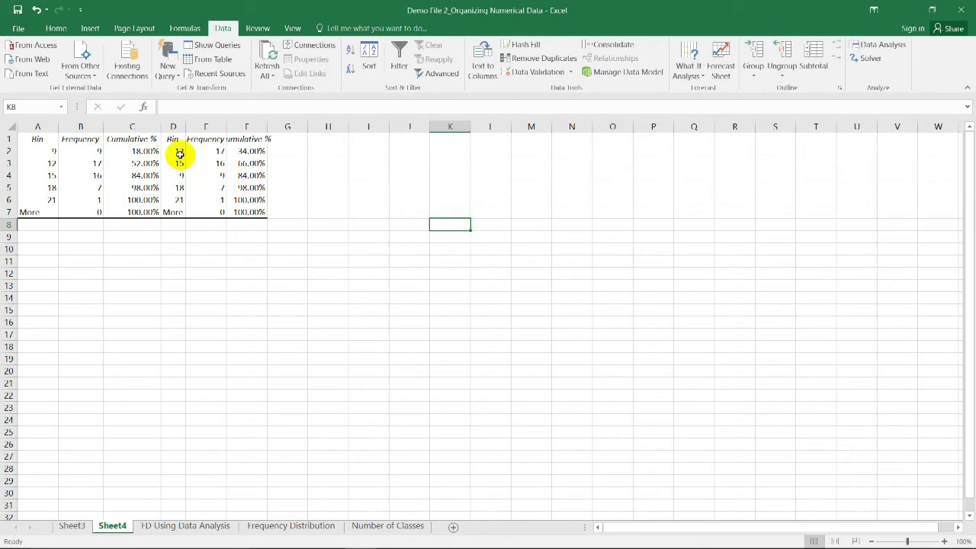
{"action": "left_click_drag", "start_coordinate": [178, 150], "coordinate": [258, 202]}
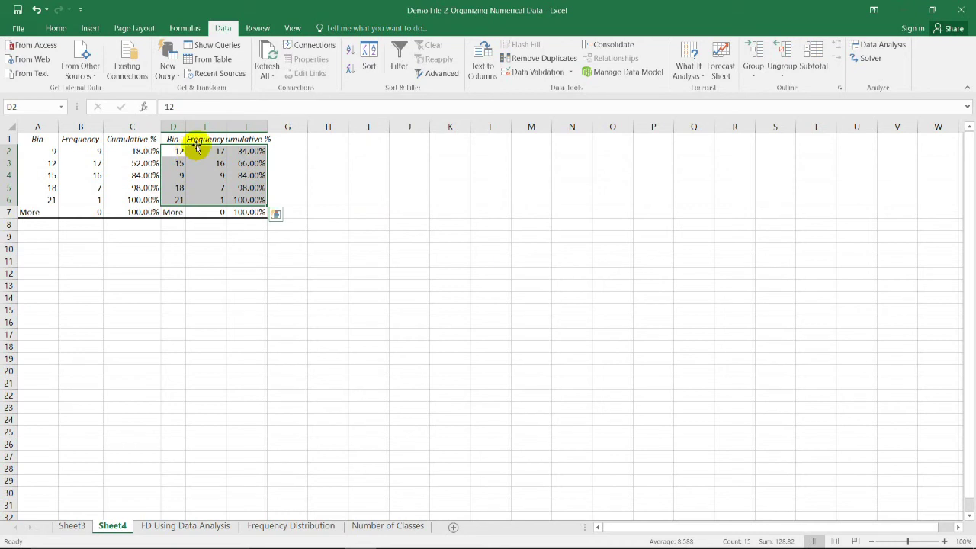
{"action": "double_click", "coordinate": [268, 127]}
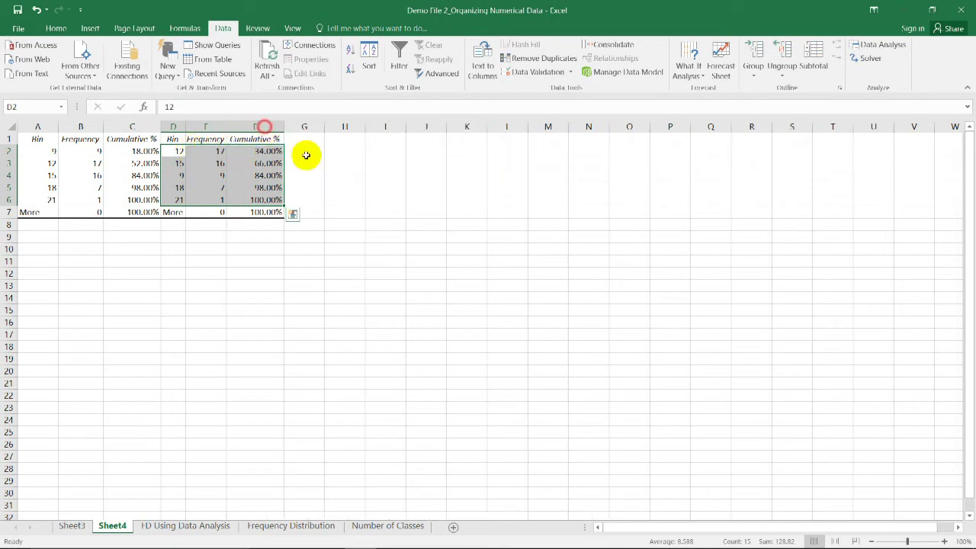
{"action": "left_click", "coordinate": [386, 187]}
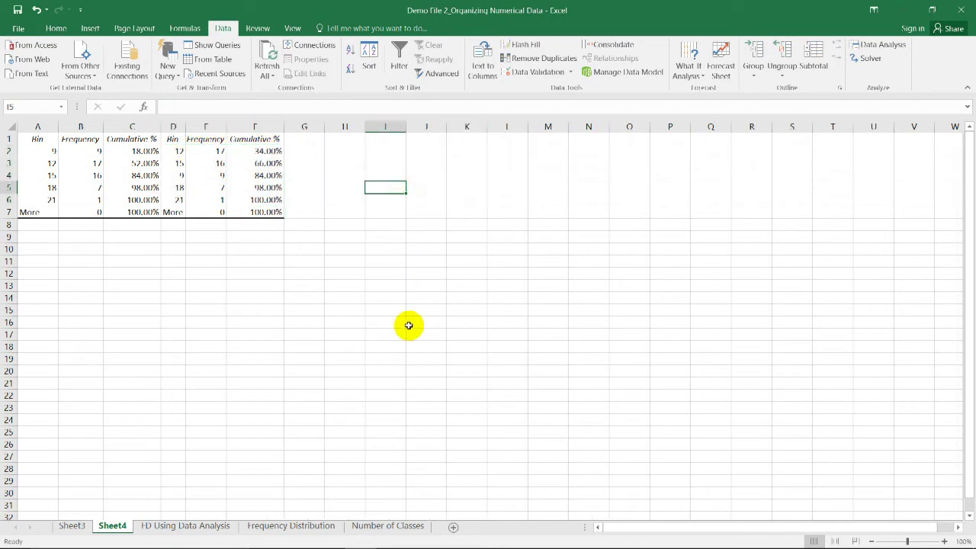